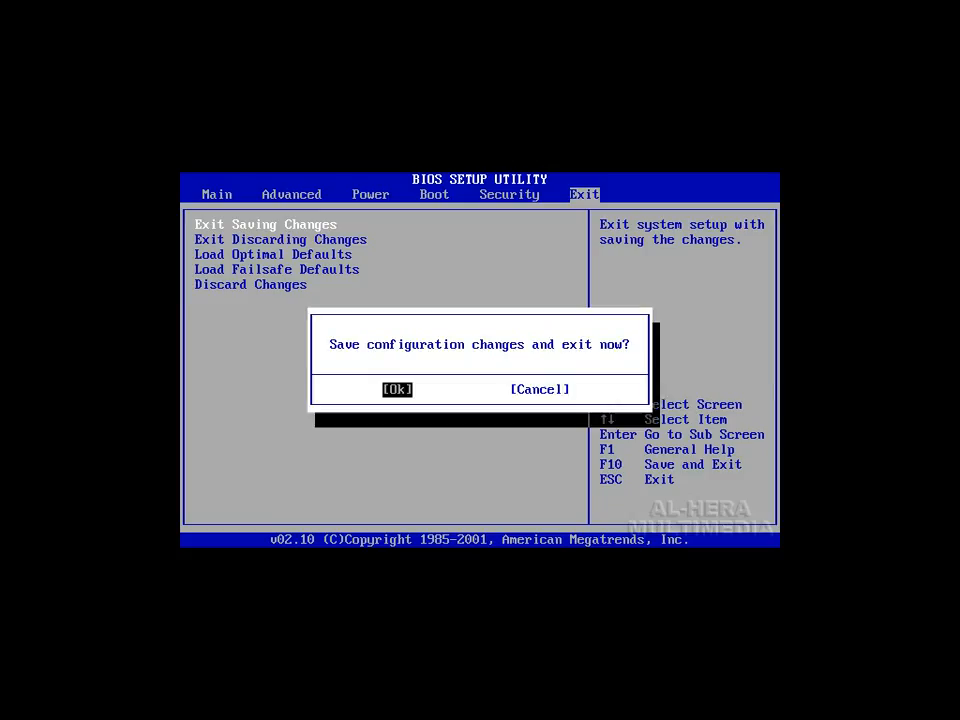
Step: Save the BIOS configuration changes and exit the setup utility
{"action": "key", "text": "Return"}
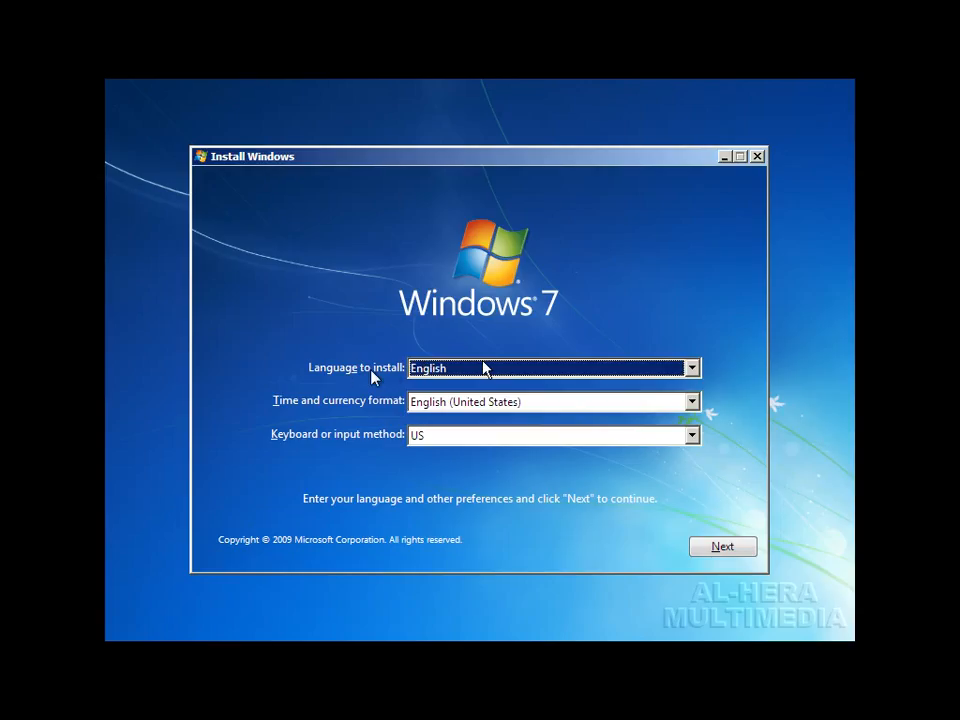
Step: Keep English as the installation language and set the time and currency format to Bengali (Bangladesh)
{"action": "left_click", "coordinate": [477, 369]}
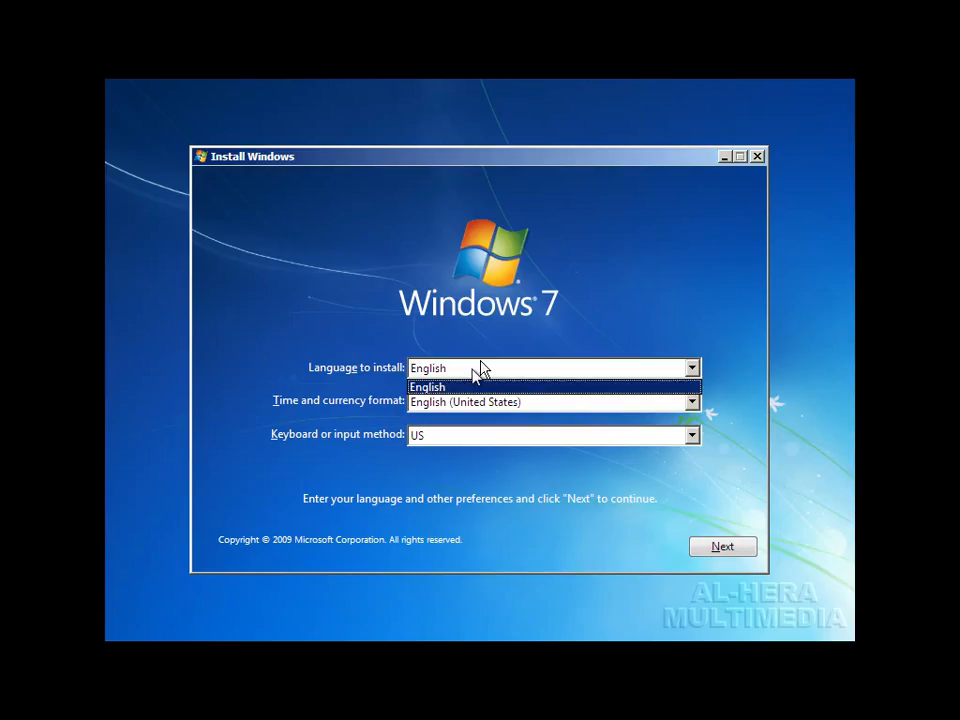
{"action": "left_click", "coordinate": [477, 369]}
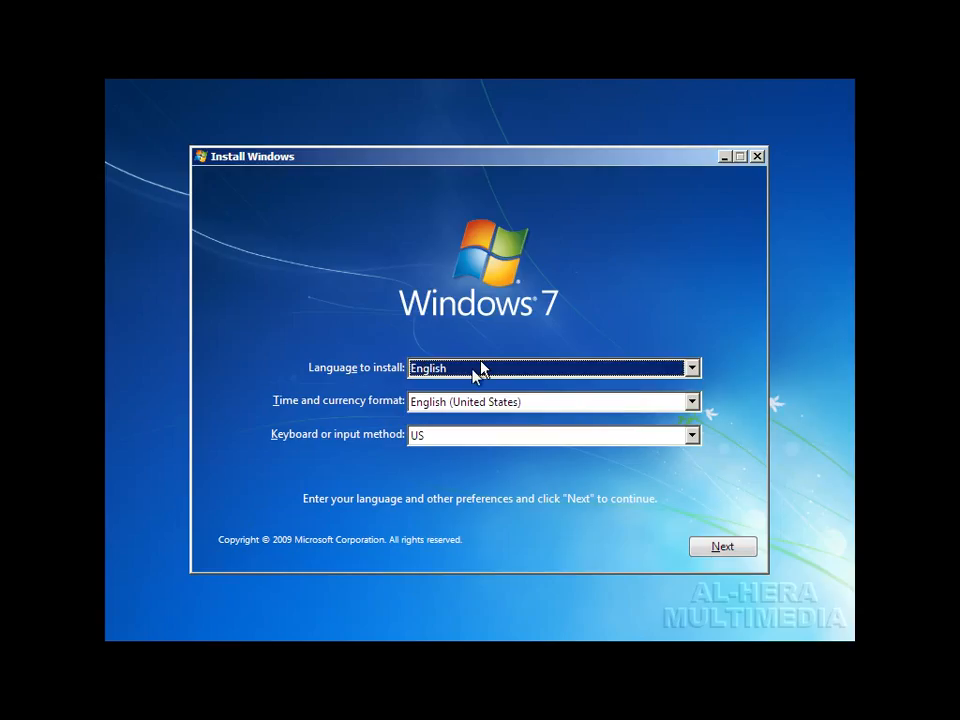
{"action": "left_click", "coordinate": [504, 406]}
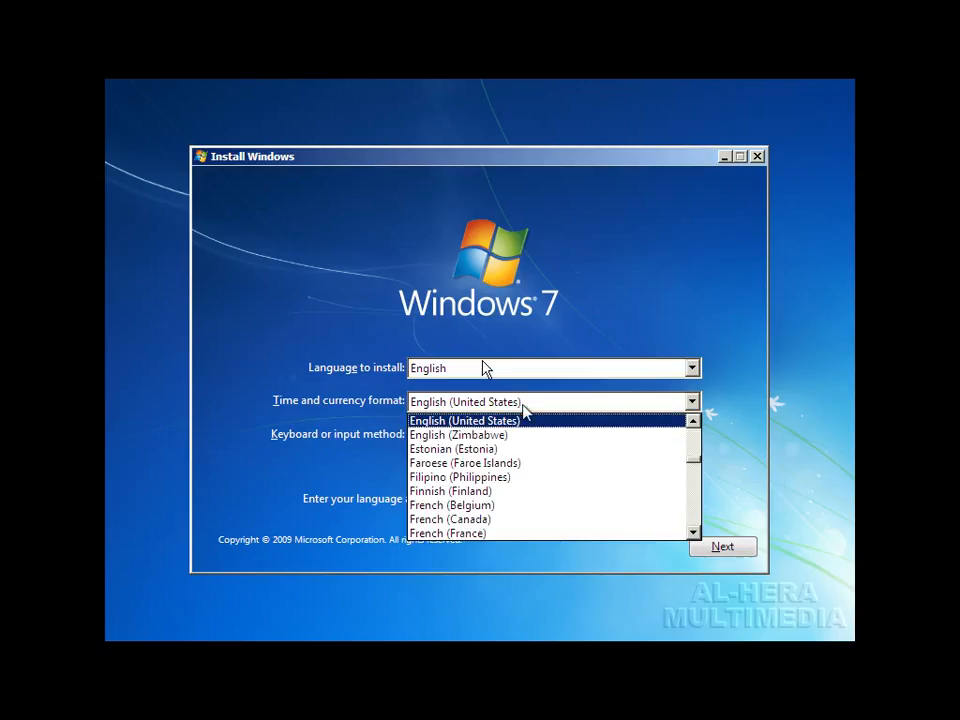
{"action": "left_click", "coordinate": [718, 446]}
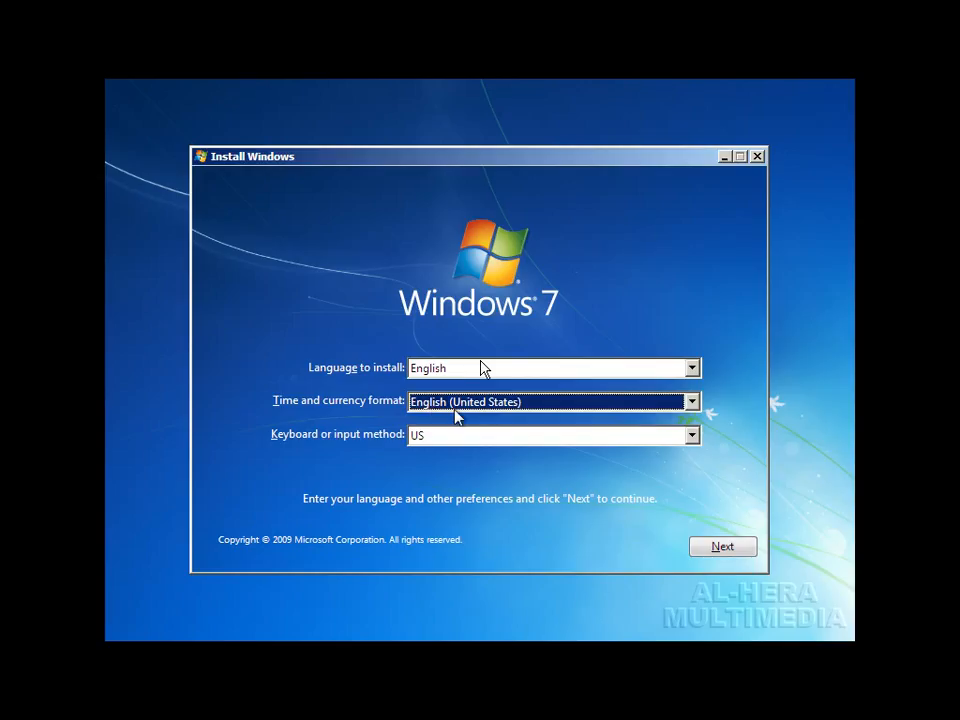
{"action": "left_click", "coordinate": [697, 402]}
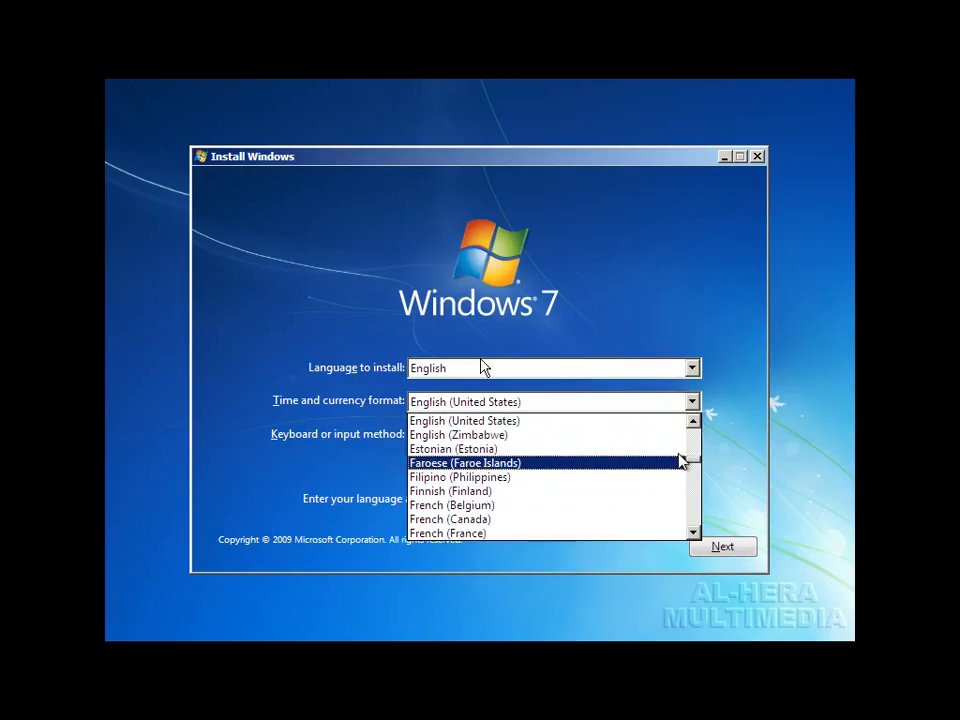
{"action": "left_click", "coordinate": [691, 516]}
{"action": "mouse_move", "coordinate": [694, 462]}
{"action": "left_mouse_down"}
{"action": "mouse_move", "coordinate": [701, 437]}
{"action": "mouse_move", "coordinate": [699, 447]}
{"action": "left_mouse_up"}
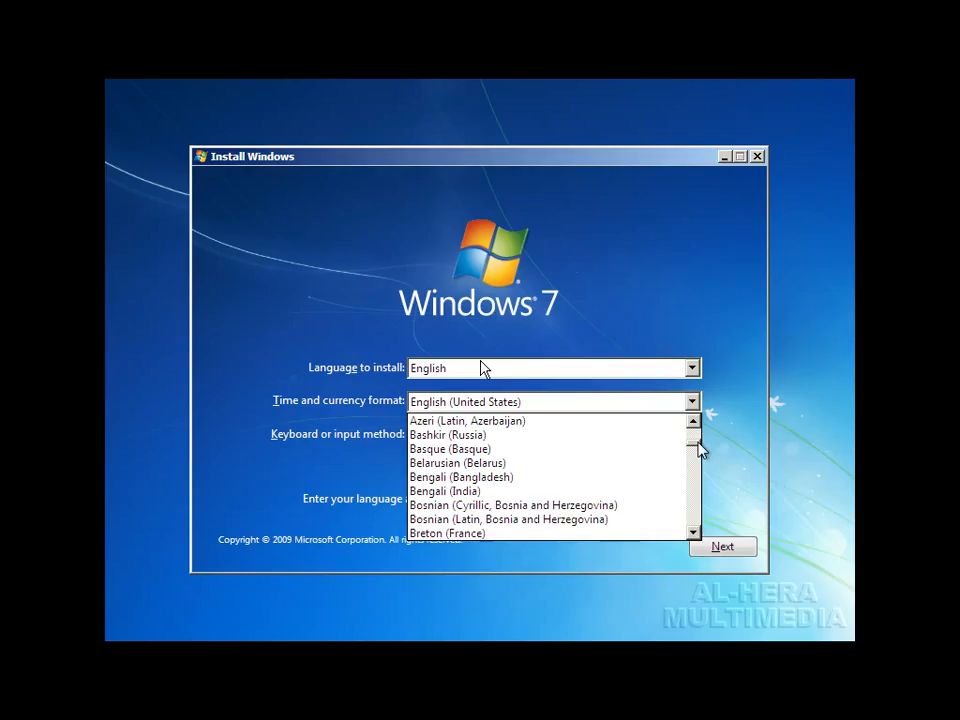
{"action": "left_click", "coordinate": [467, 478]}
Step: Set the keyboard or input method to United States-International and continue with the chosen regional preferences
{"action": "left_click", "coordinate": [512, 438]}
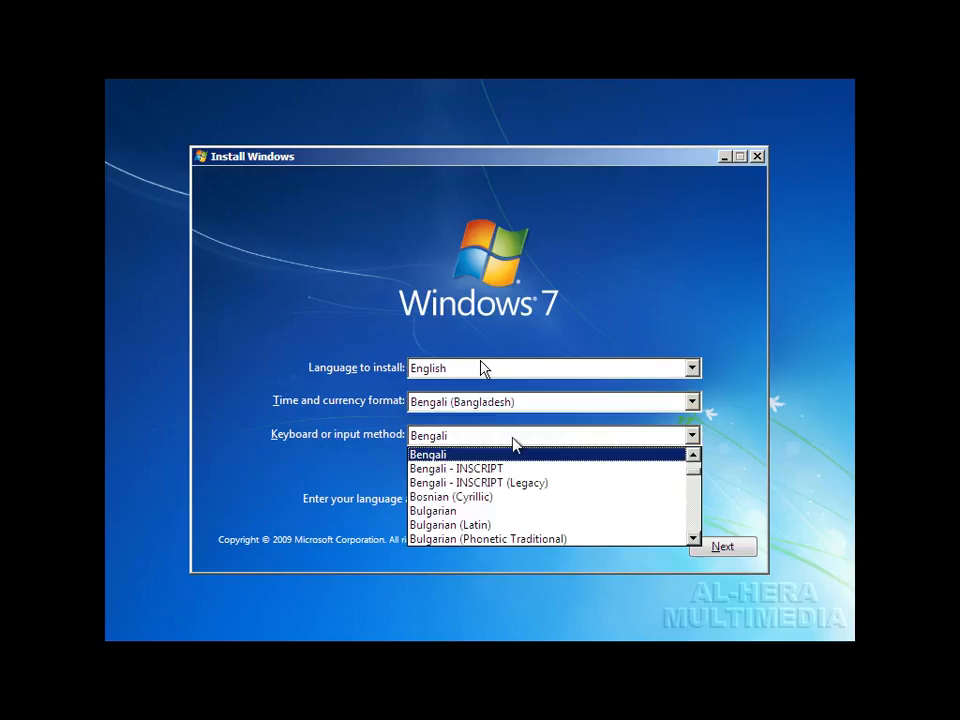
{"action": "left_click", "coordinate": [696, 477]}
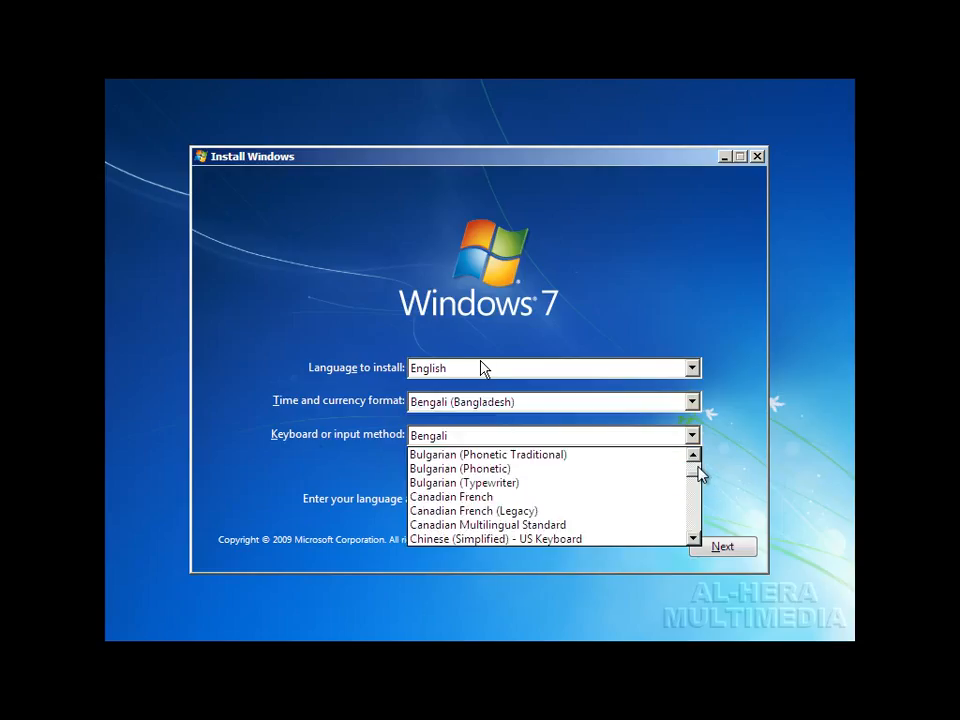
{"action": "left_click_drag", "start_coordinate": [697, 473], "coordinate": [700, 527]}
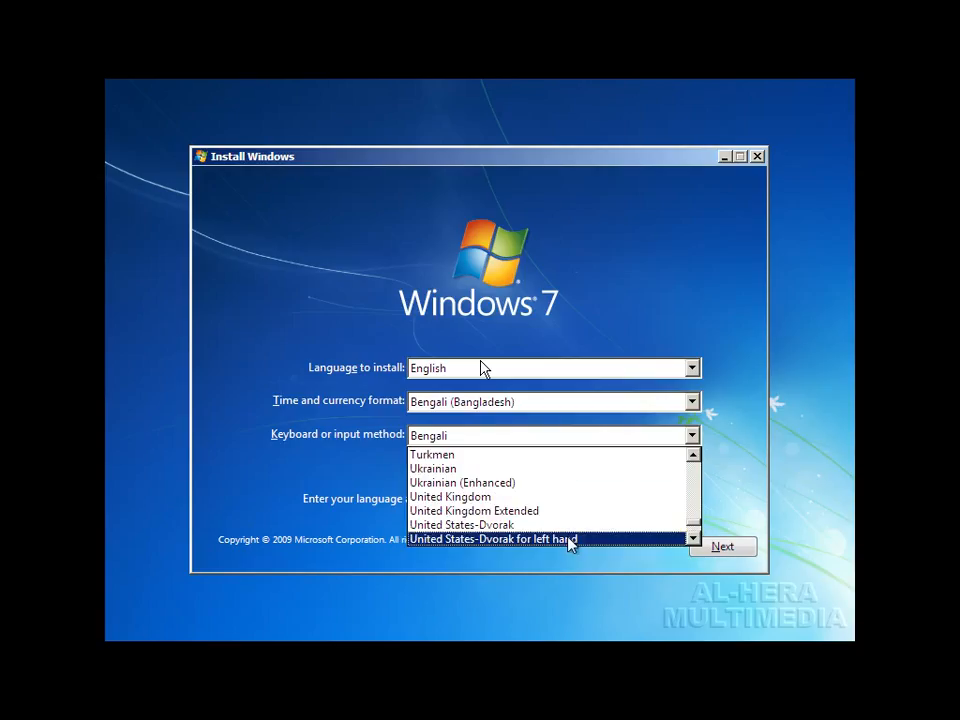
{"action": "left_click", "coordinate": [694, 539]}
{"action": "left_click", "coordinate": [694, 539]}
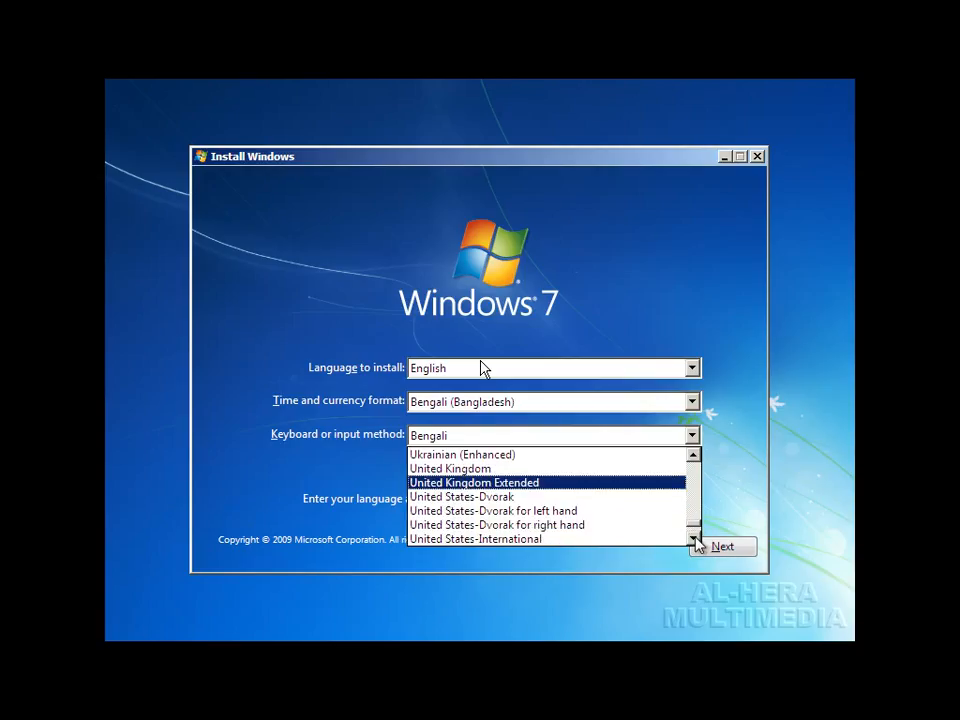
{"action": "left_click", "coordinate": [694, 539]}
{"action": "left_click", "coordinate": [694, 539]}
{"action": "left_click", "coordinate": [694, 539]}
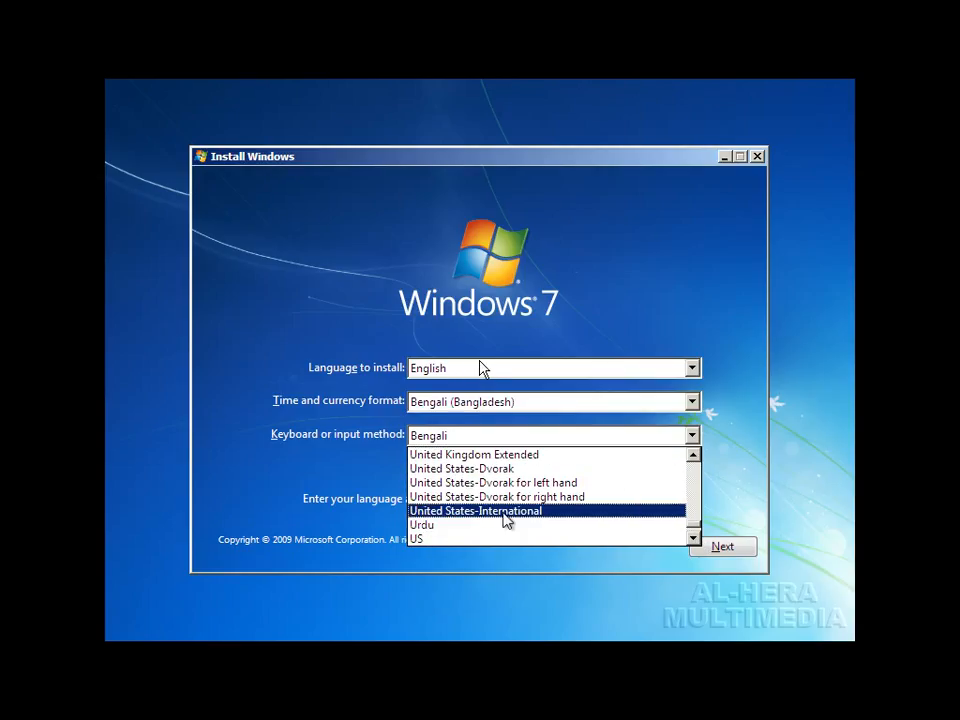
{"action": "left_click", "coordinate": [535, 511]}
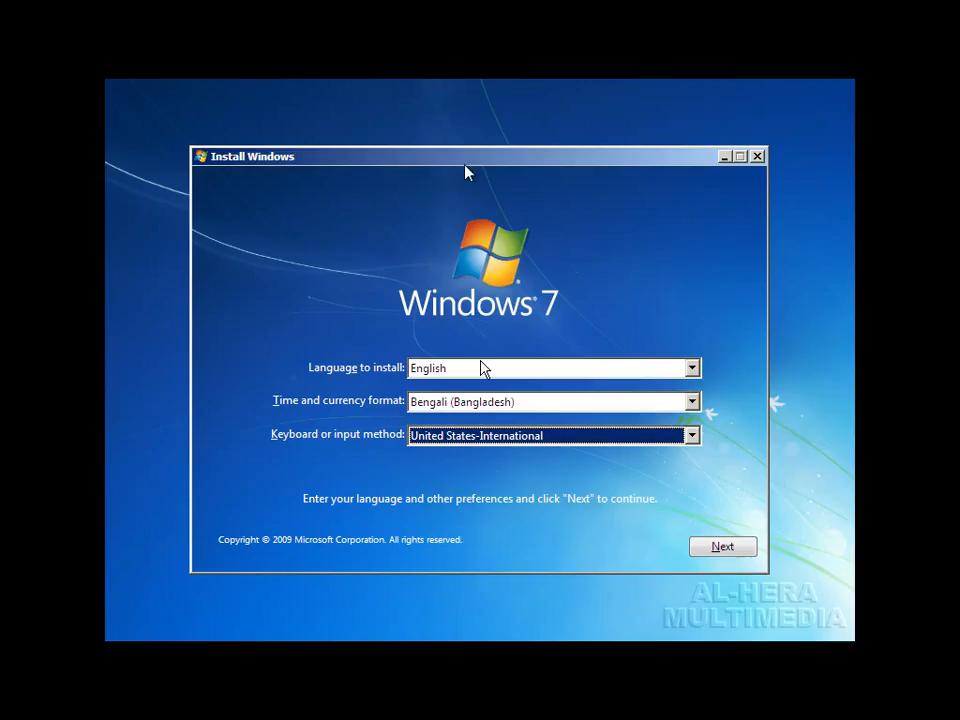
{"action": "left_click", "coordinate": [723, 553]}
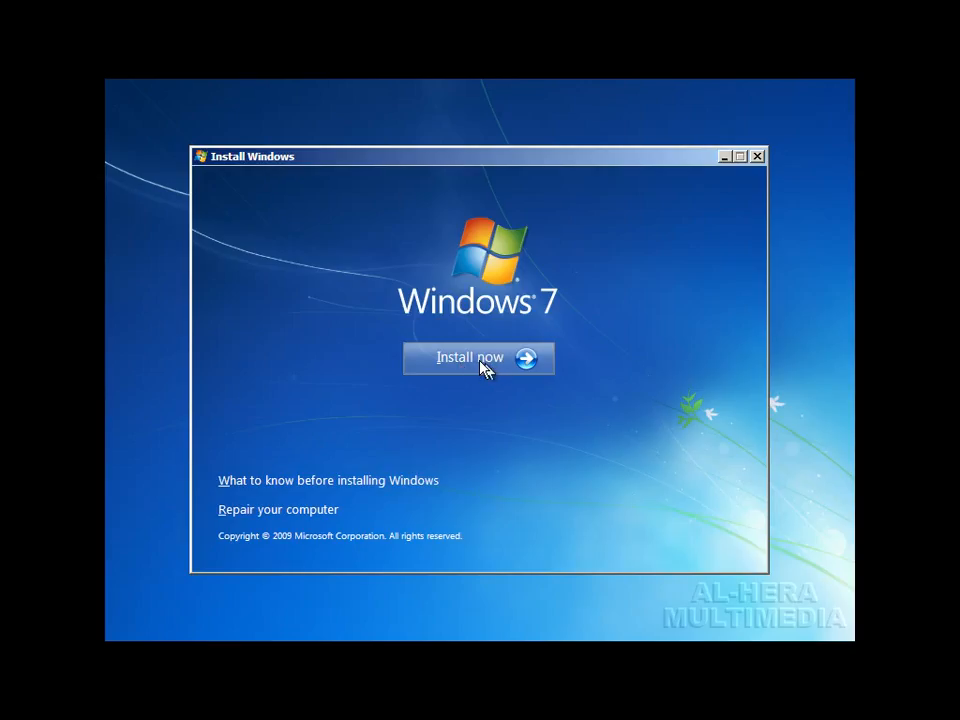
Step: Start installing the x86 edition of Windows 7 Ultimate and accept the license terms
{"action": "left_click", "coordinate": [484, 368]}
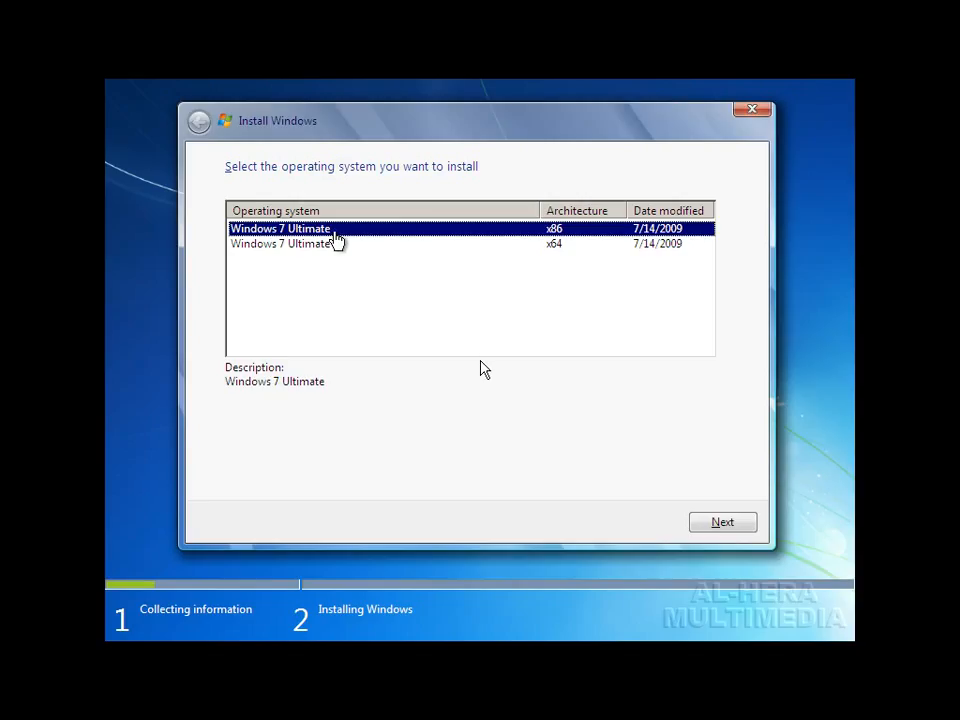
{"action": "left_click", "coordinate": [723, 522]}
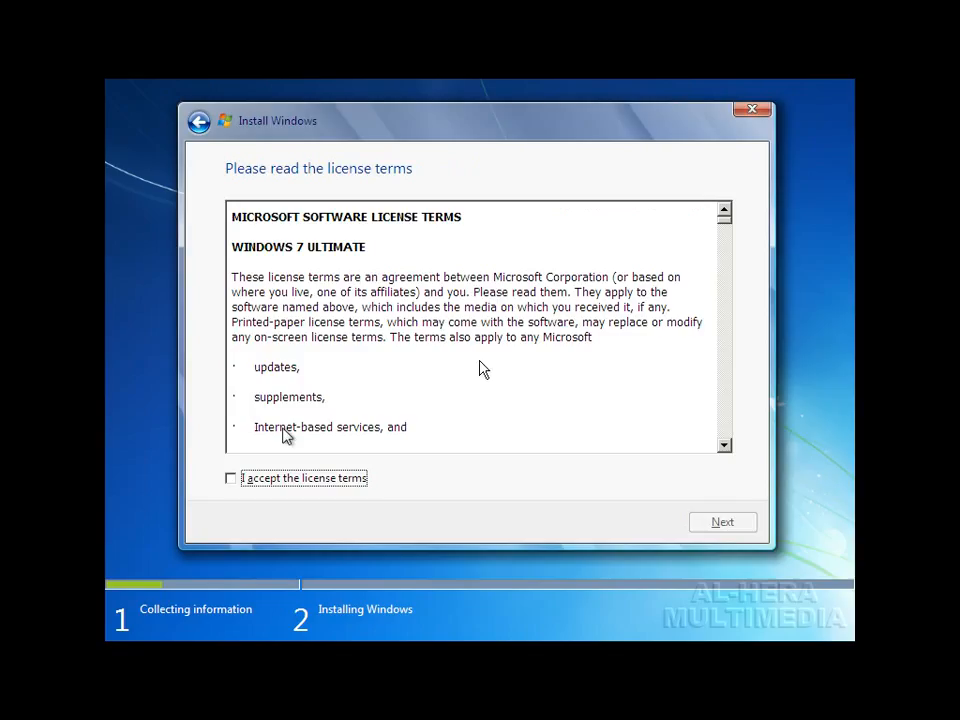
{"action": "left_click", "coordinate": [268, 482]}
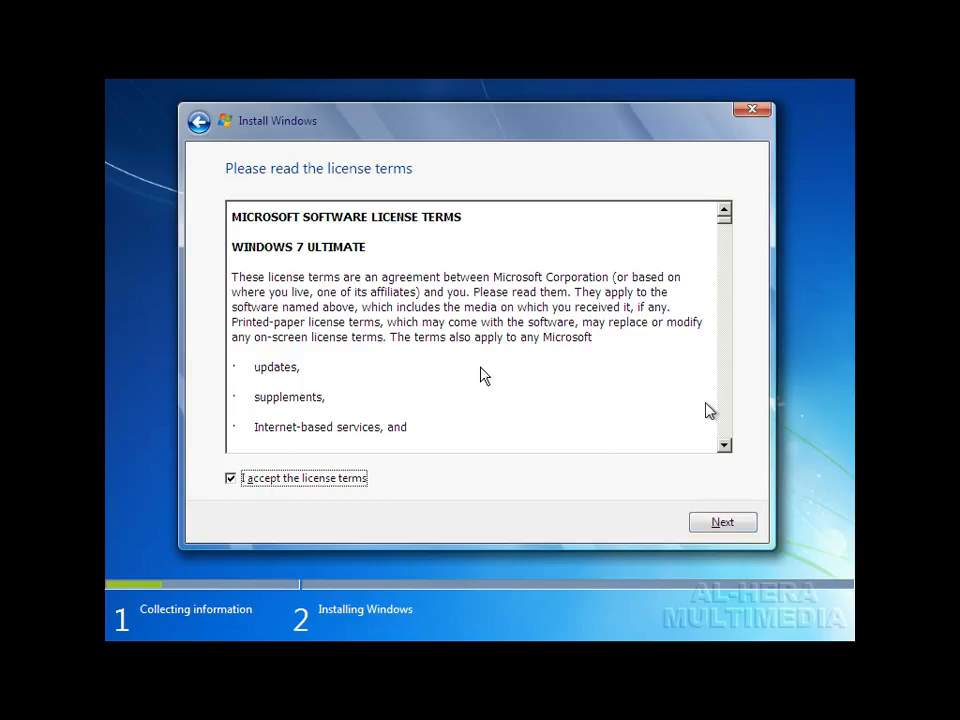
{"action": "left_click", "coordinate": [721, 525]}
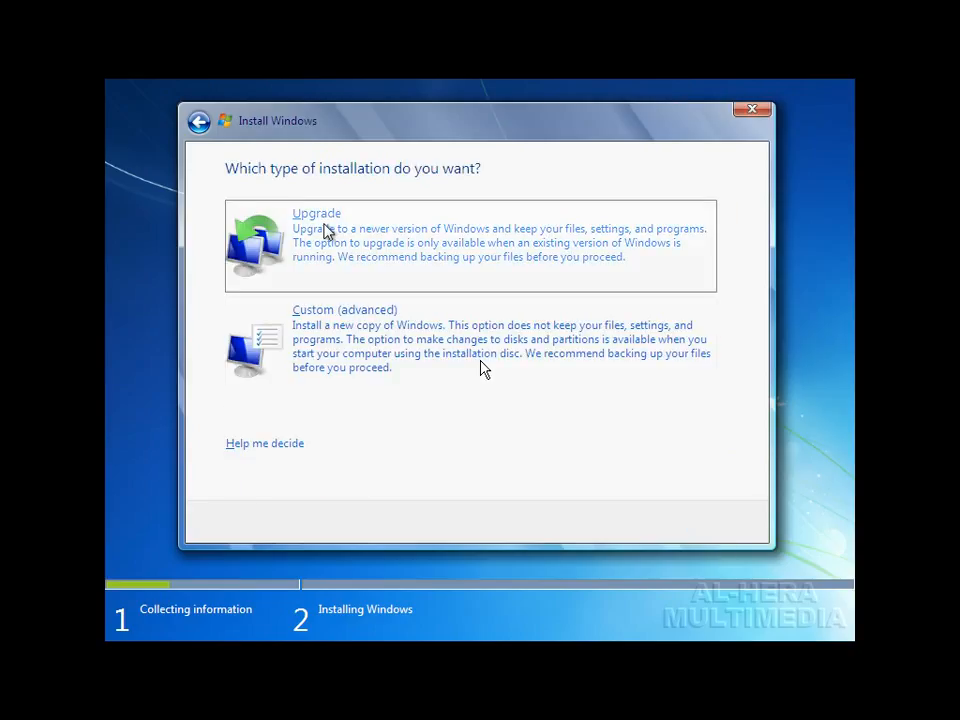
Step: Choose the Custom (advanced) installation type and format Disk 0 Partition 2
{"action": "left_click", "coordinate": [481, 369]}
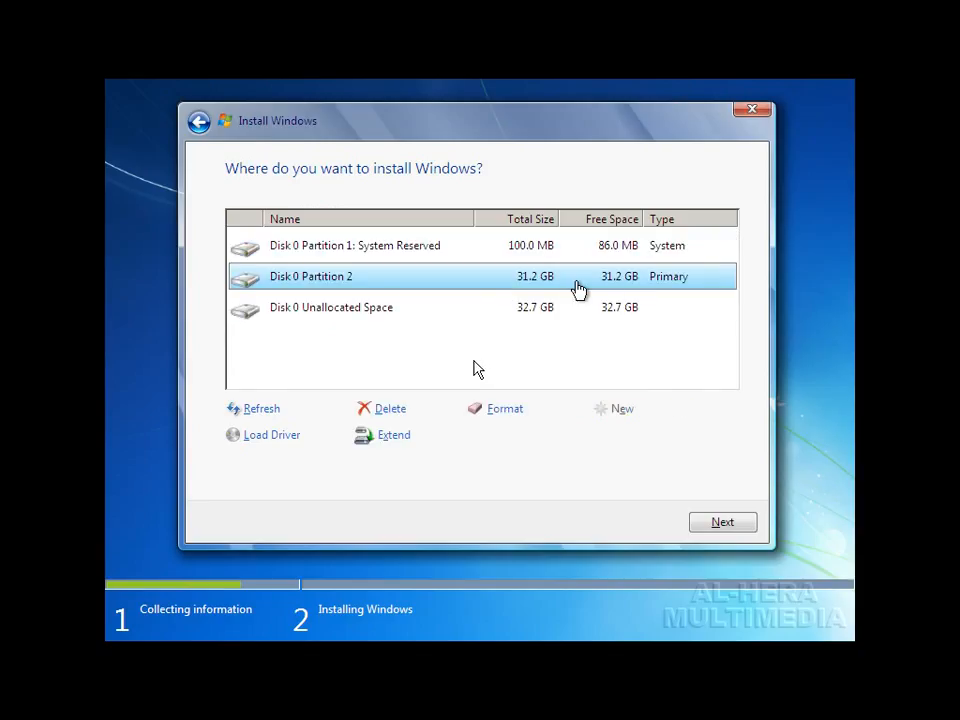
{"action": "left_click", "coordinate": [497, 410]}
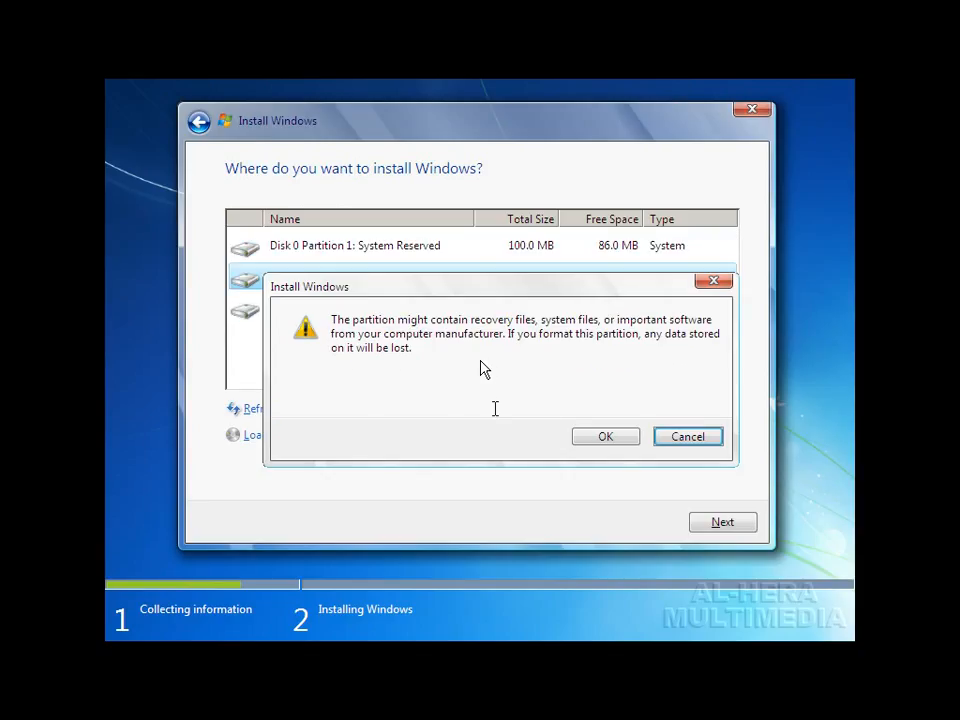
{"action": "left_click", "coordinate": [596, 437]}
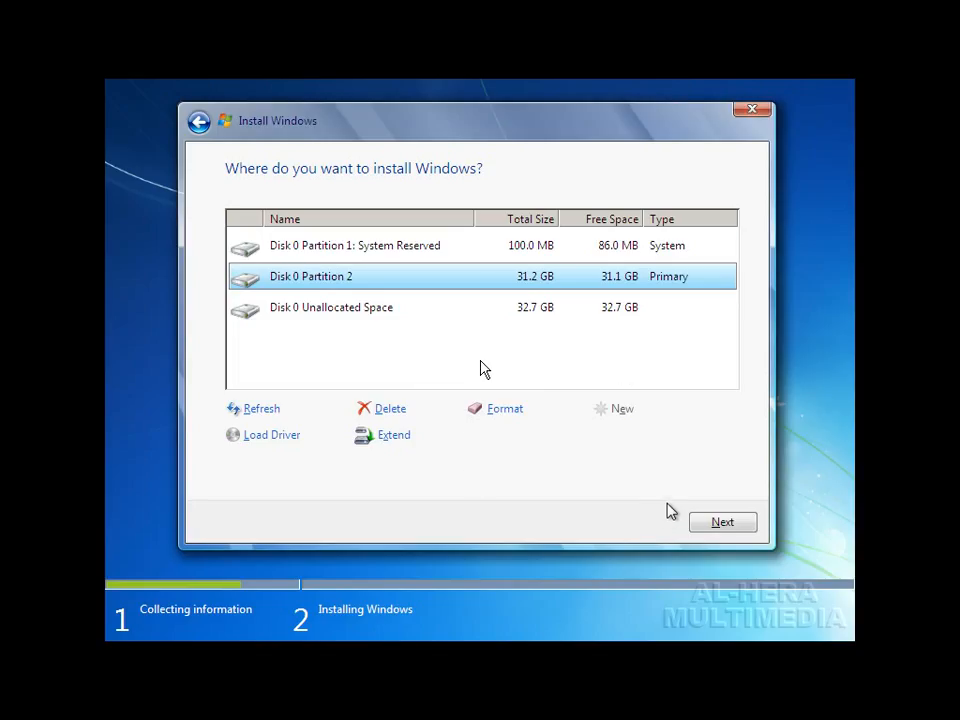
Step: Install Windows on Disk 0 Partition 2 and restart immediately without waiting for the countdown
{"action": "left_click", "coordinate": [724, 523]}
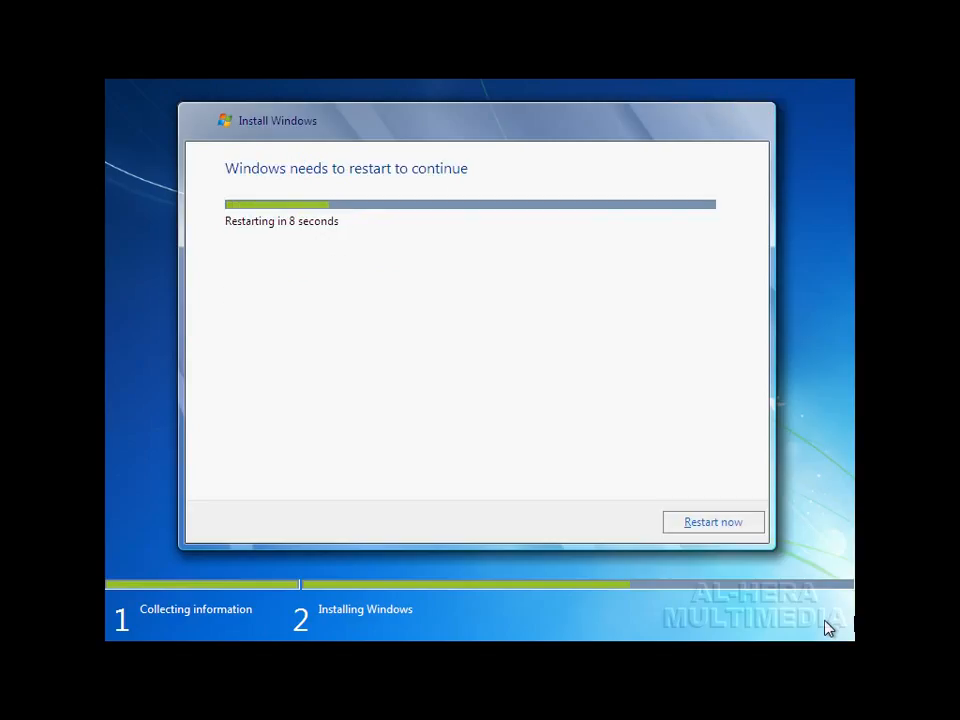
{"action": "left_click", "coordinate": [705, 528]}
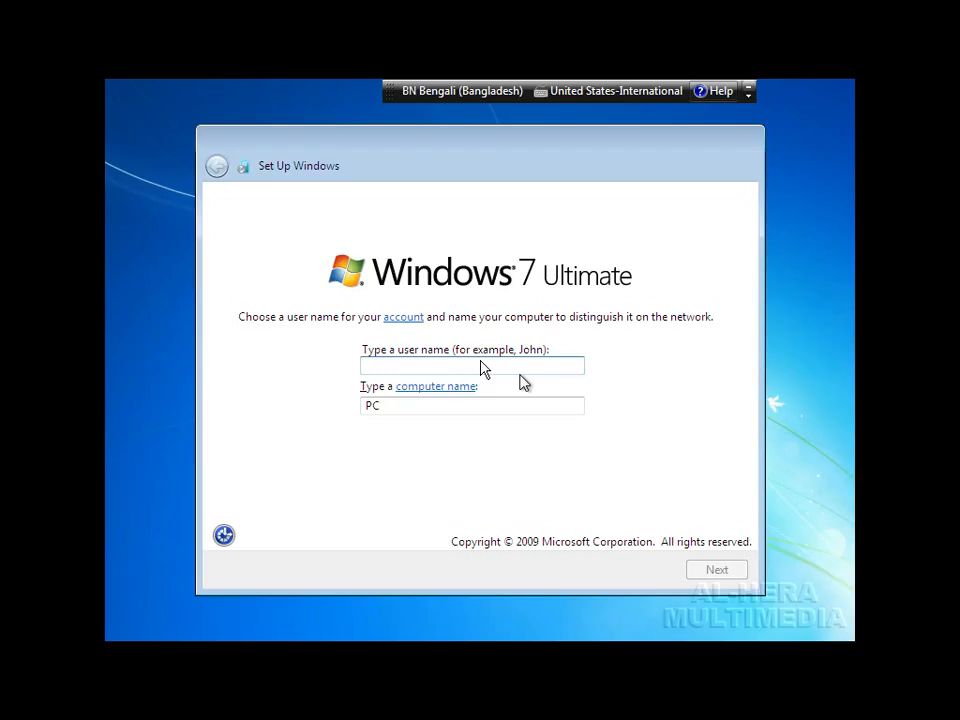
{"action": "type", "text": "afsar"}
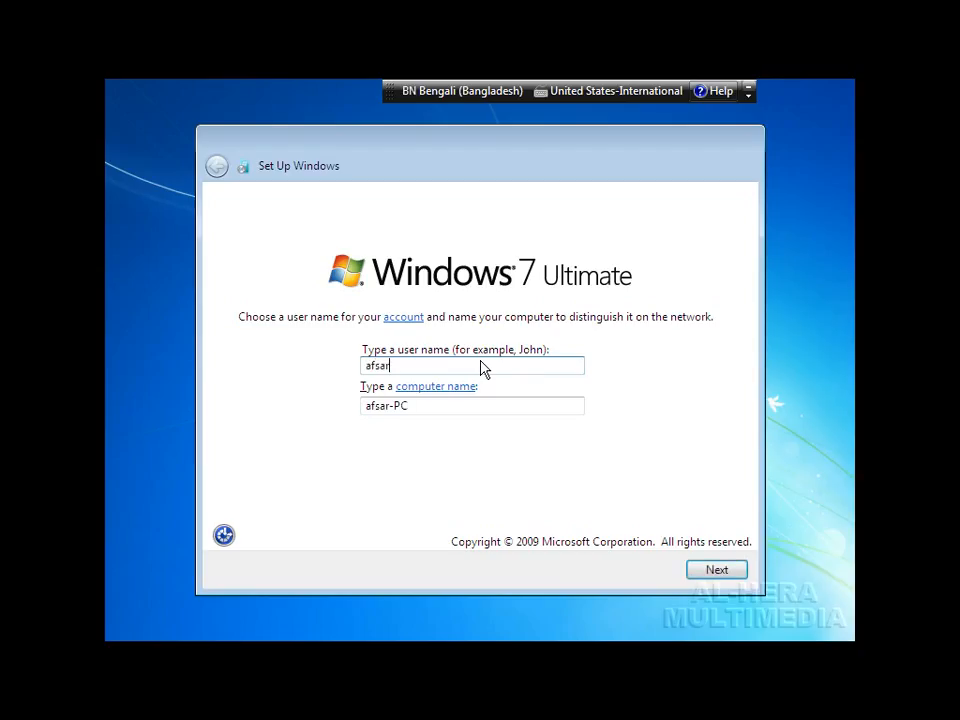
{"action": "left_click_drag", "start_coordinate": [418, 365], "coordinate": [310, 397]}
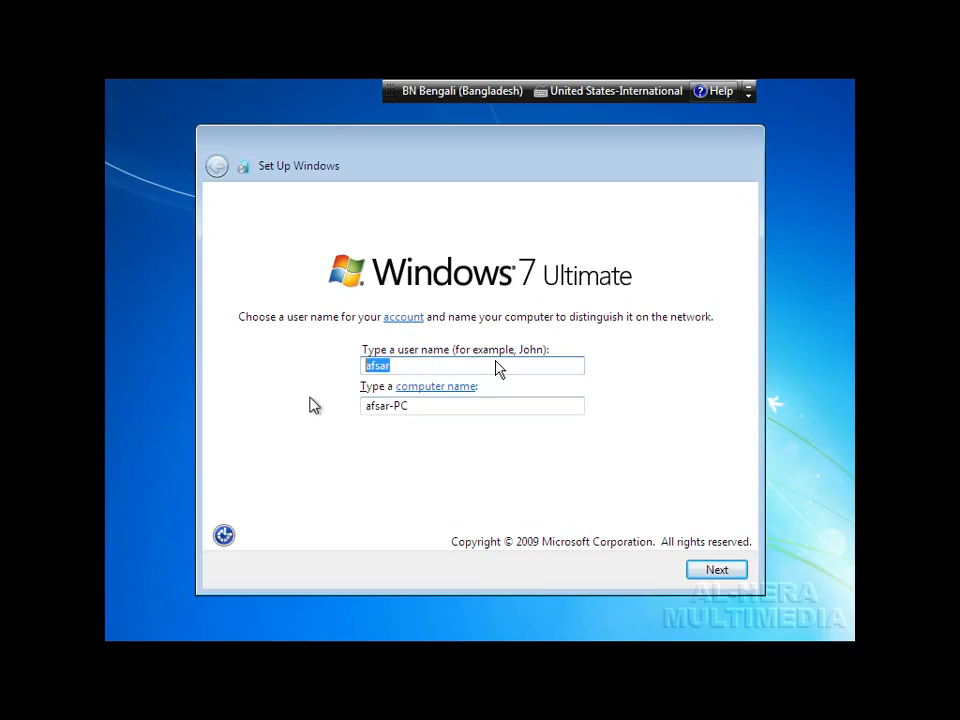
{"action": "key", "text": "BackSpace"}
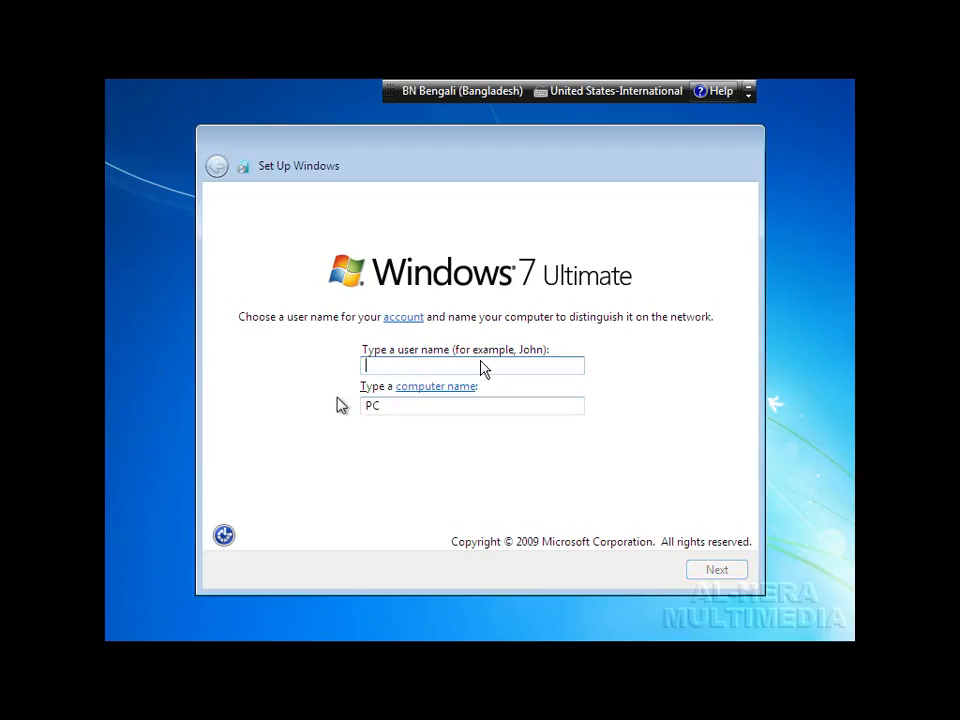
Step: Set the account's user name to al-hera and accept the suggested computer name
{"action": "type", "text": "al"}
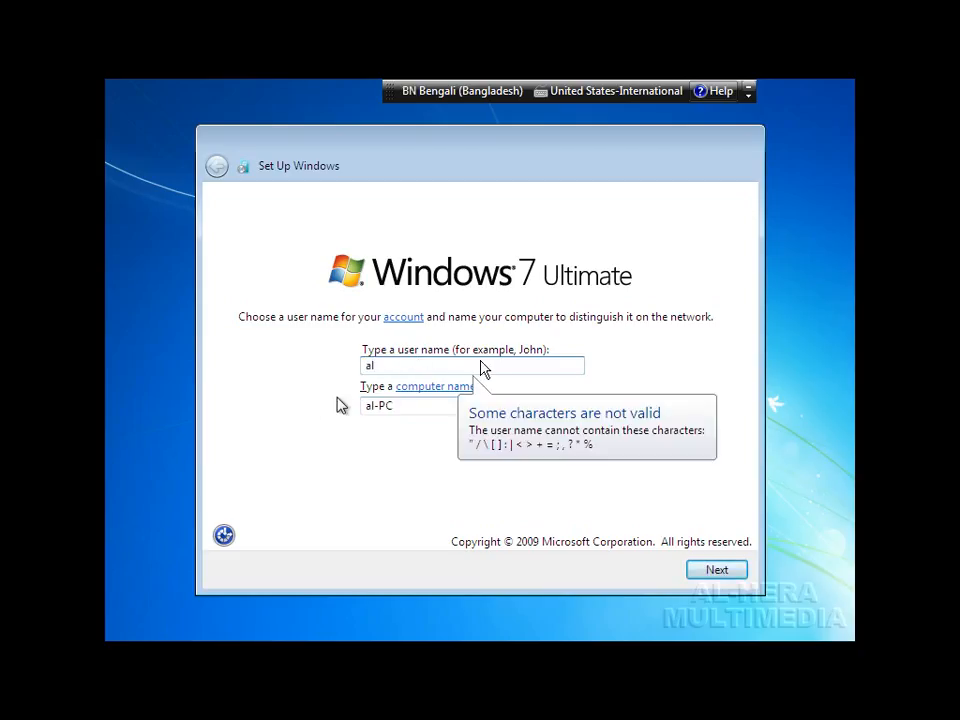
{"action": "type", "text": "-hera"}
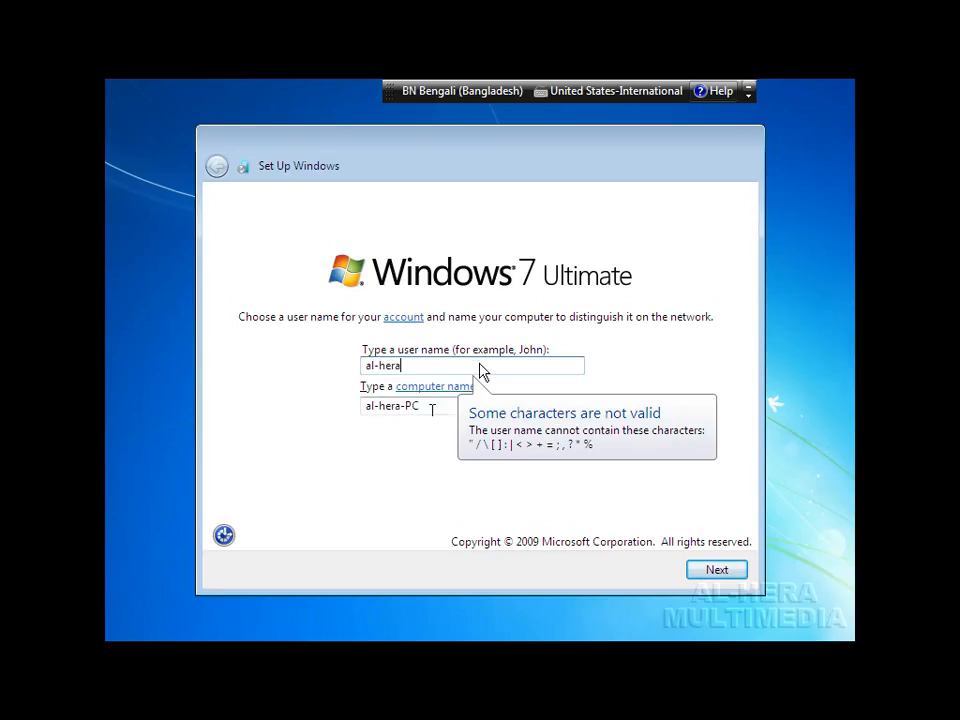
{"action": "key", "text": "Tab"}
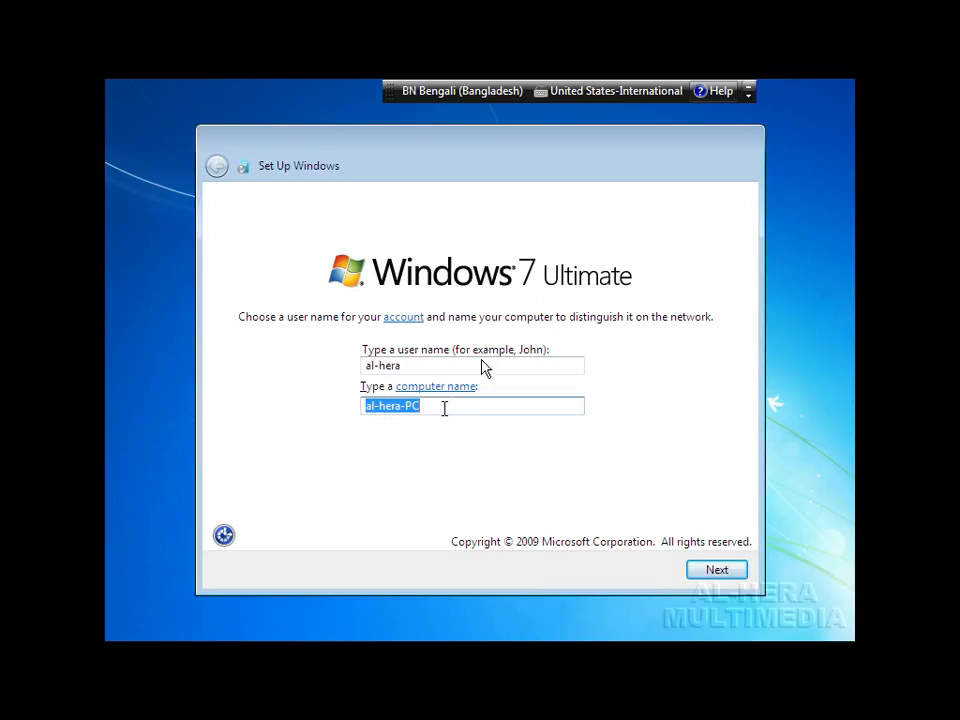
{"action": "left_click", "coordinate": [718, 572]}
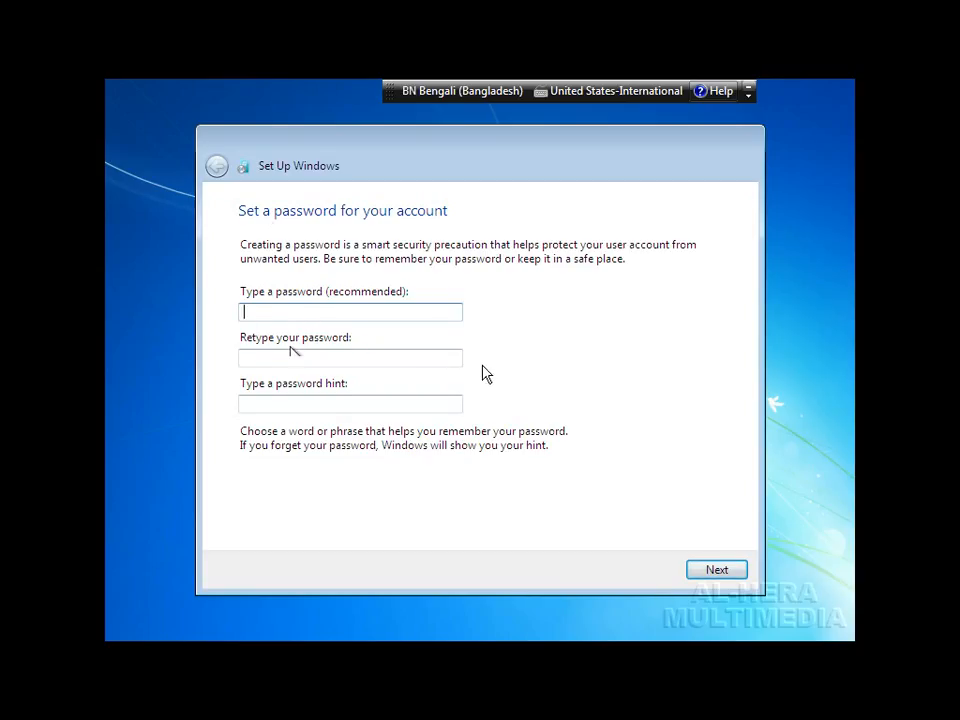
Step: Leave the account password and product key blank, with automatic online activation turned off
{"action": "left_click", "coordinate": [716, 569]}
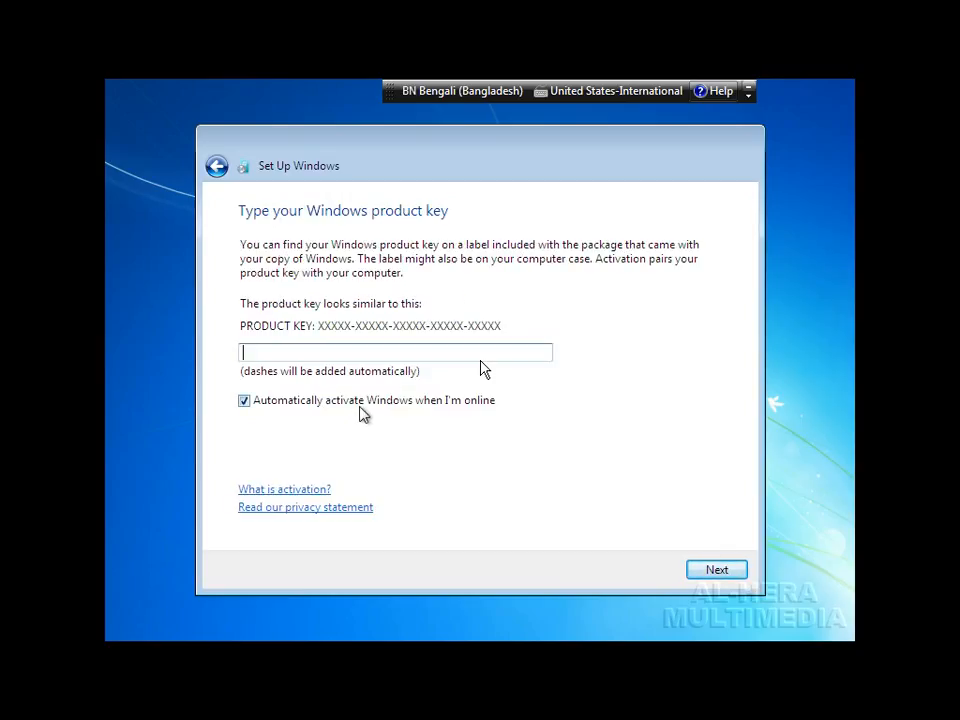
{"action": "left_click", "coordinate": [279, 406]}
{"action": "left_click", "coordinate": [718, 572]}
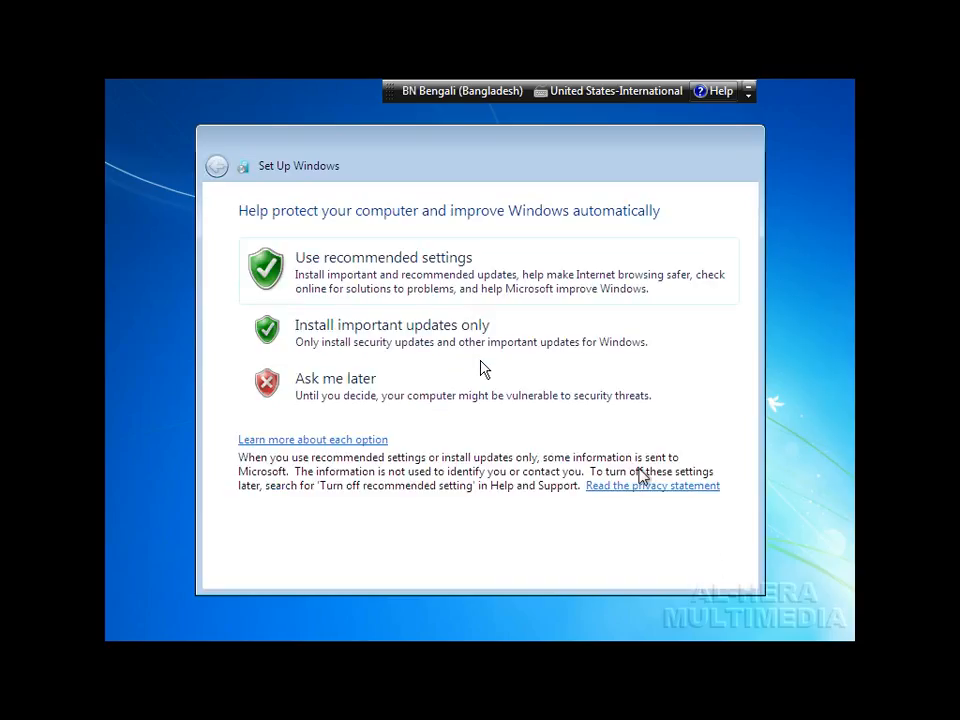
Step: Answer the remaining setup questions with Ask me later for updates, the (UTC+06:00) Astana, Dhaka time settings and a Home network location
{"action": "left_click", "coordinate": [336, 396]}
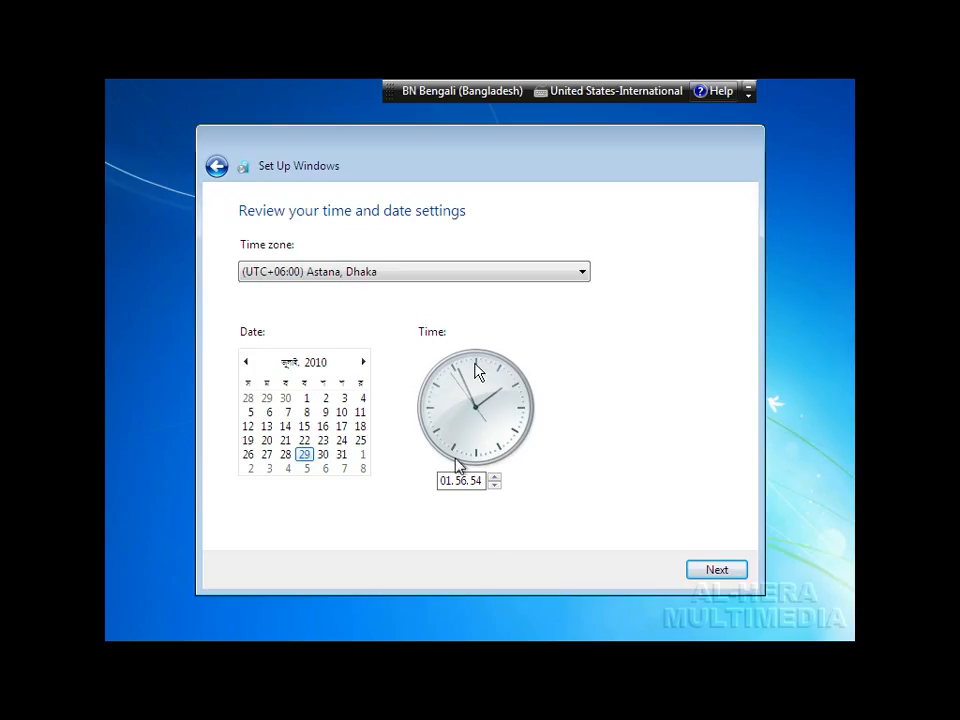
{"action": "left_click", "coordinate": [720, 572]}
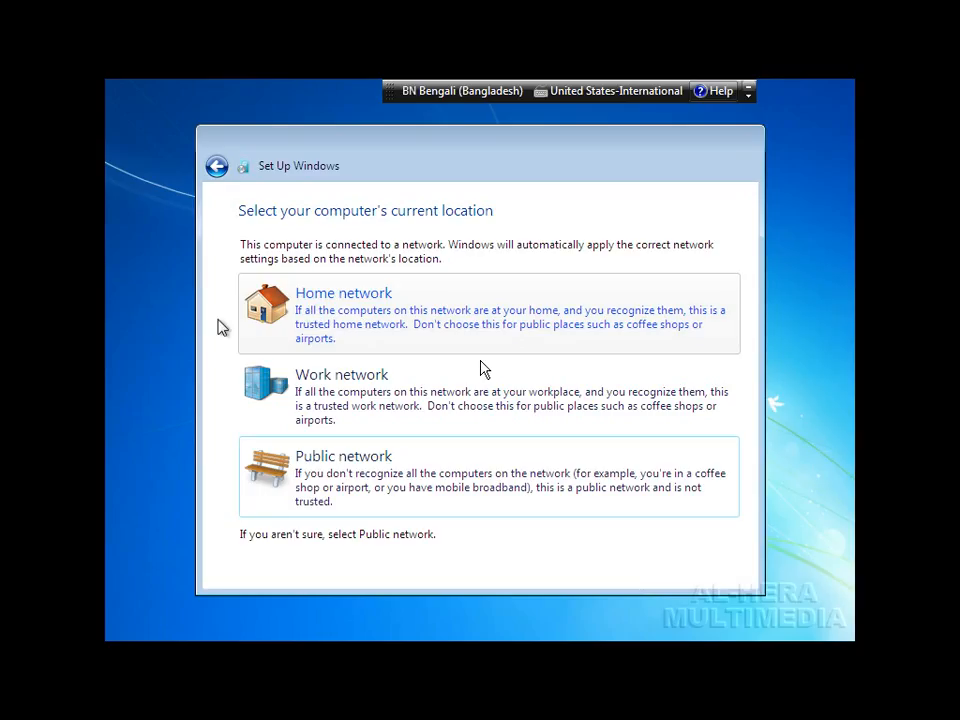
{"action": "left_click", "coordinate": [318, 304]}
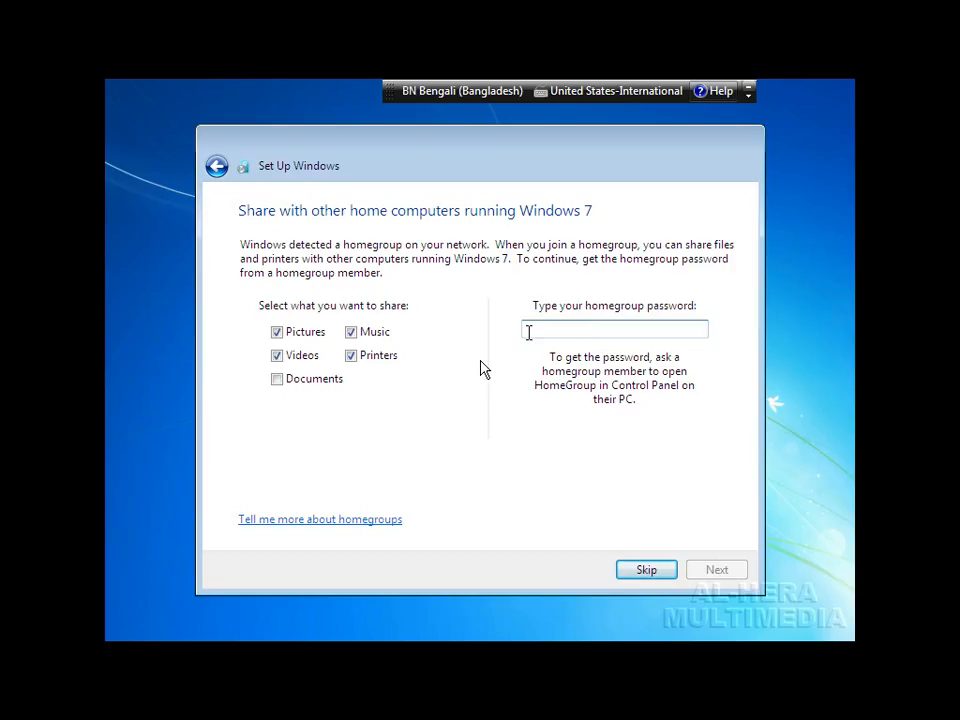
Step: Skip the homegroup password and sharing setup so that Windows finalizes its settings
{"action": "left_click", "coordinate": [646, 570]}
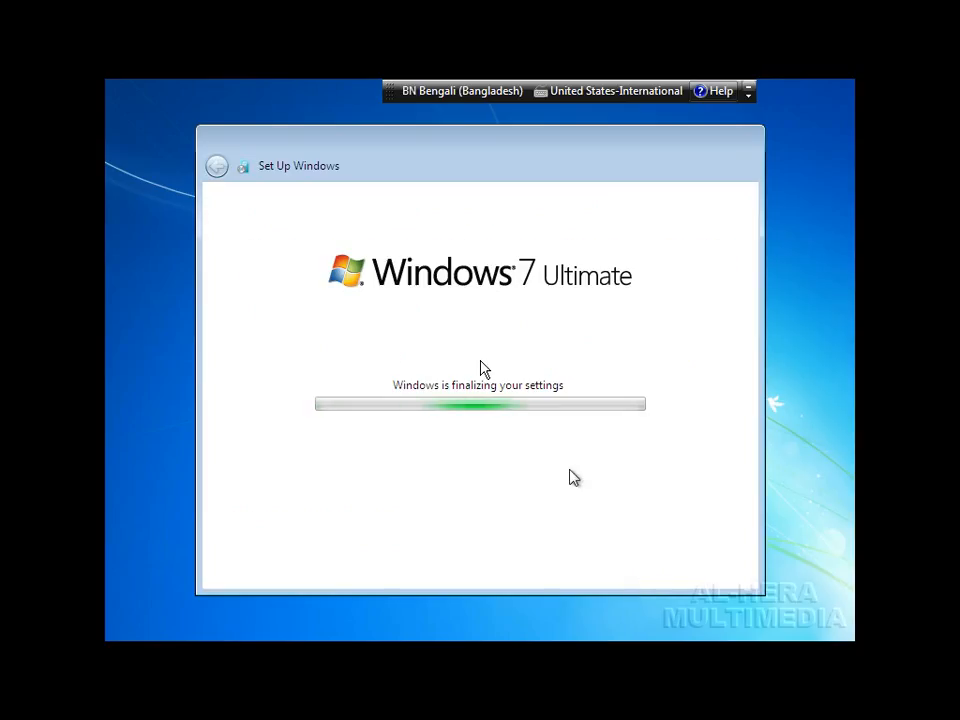
{"action": "key", "text": "shift+F10"}
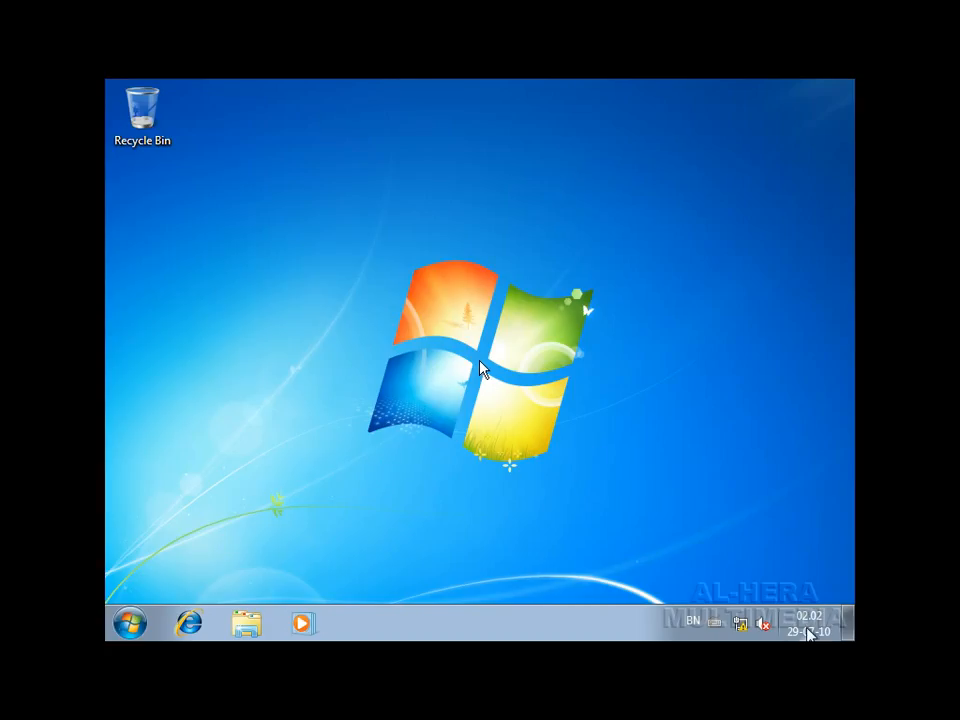
Step: Check the available Bengali keyboard layouts and switch the input language to English (United States)
{"action": "left_click", "coordinate": [714, 625]}
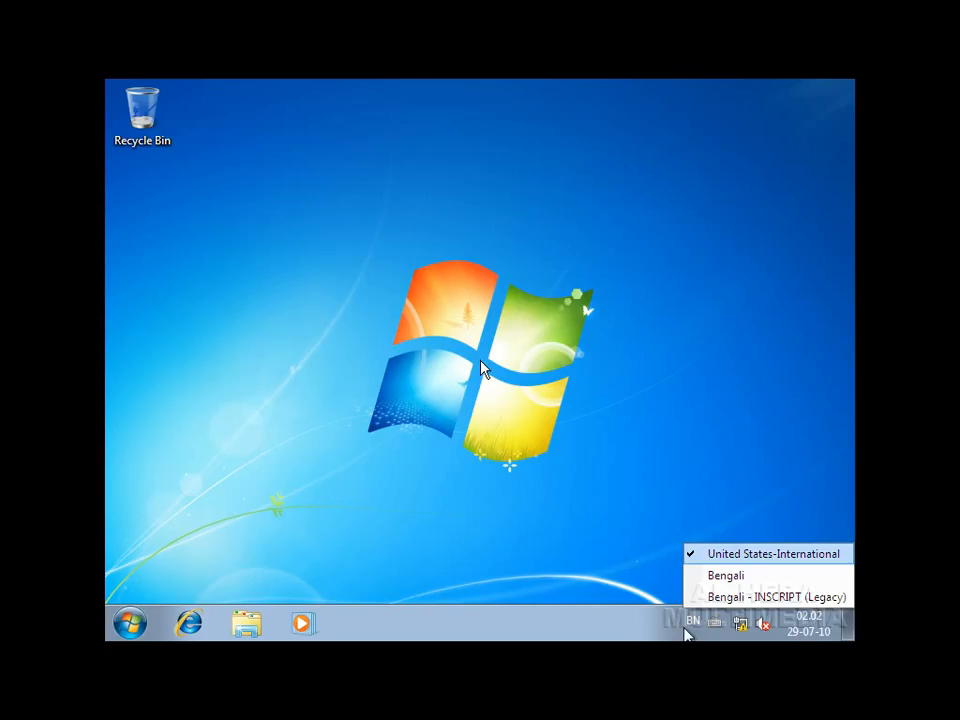
{"action": "left_click", "coordinate": [583, 510]}
{"action": "left_click", "coordinate": [693, 623]}
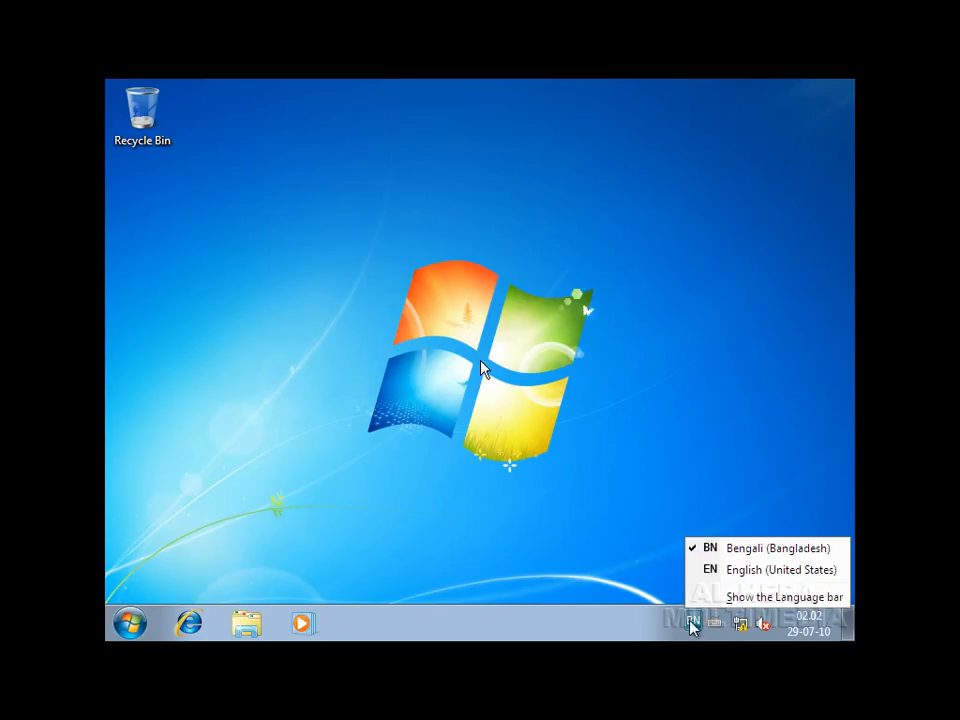
{"action": "left_click", "coordinate": [722, 570]}
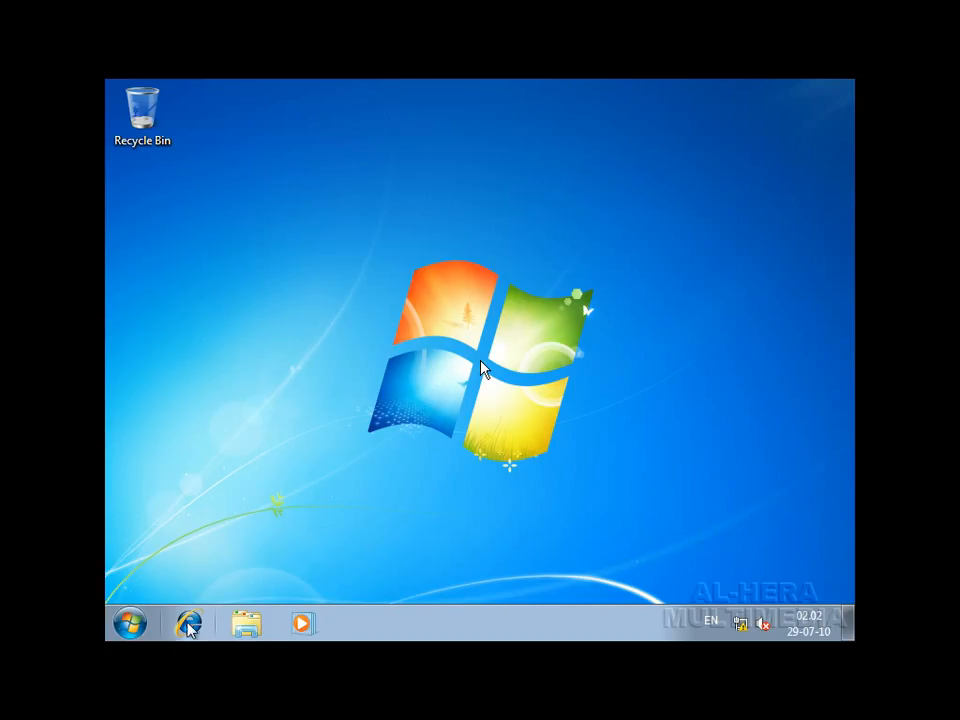
Step: Browse the pinned programs and the full list of installed programs
{"action": "left_click", "coordinate": [129, 622]}
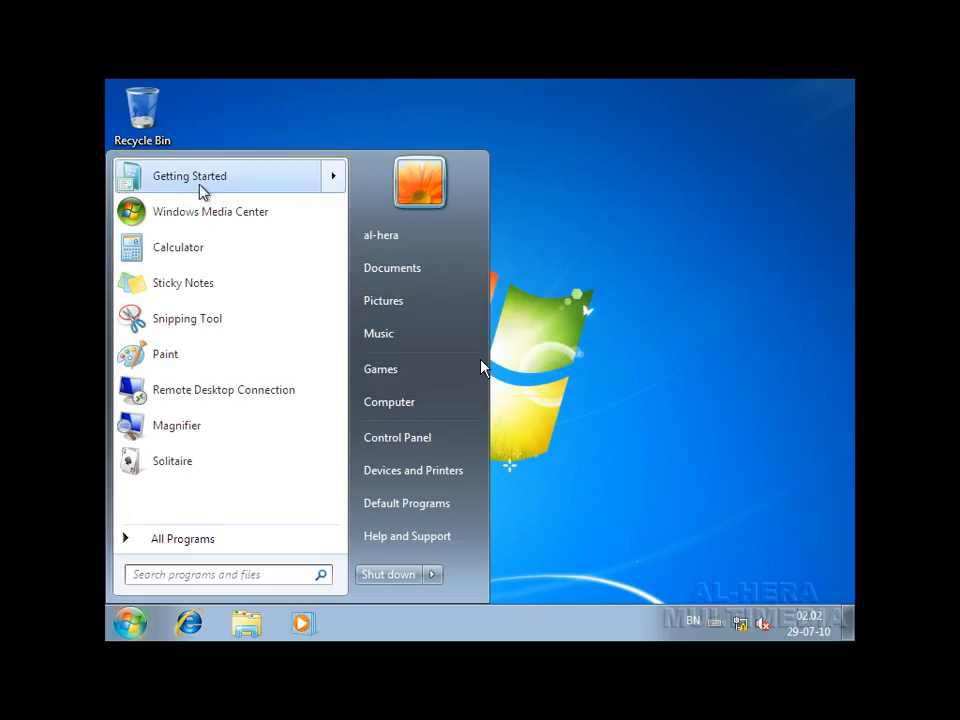
{"action": "left_click", "coordinate": [199, 545]}
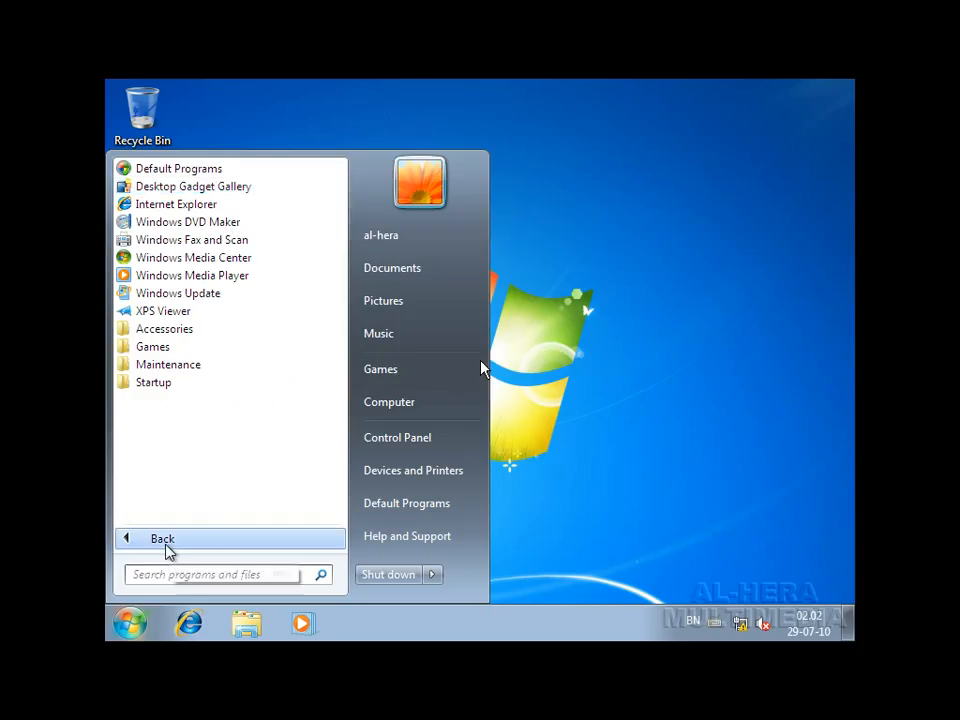
{"action": "left_click", "coordinate": [166, 545]}
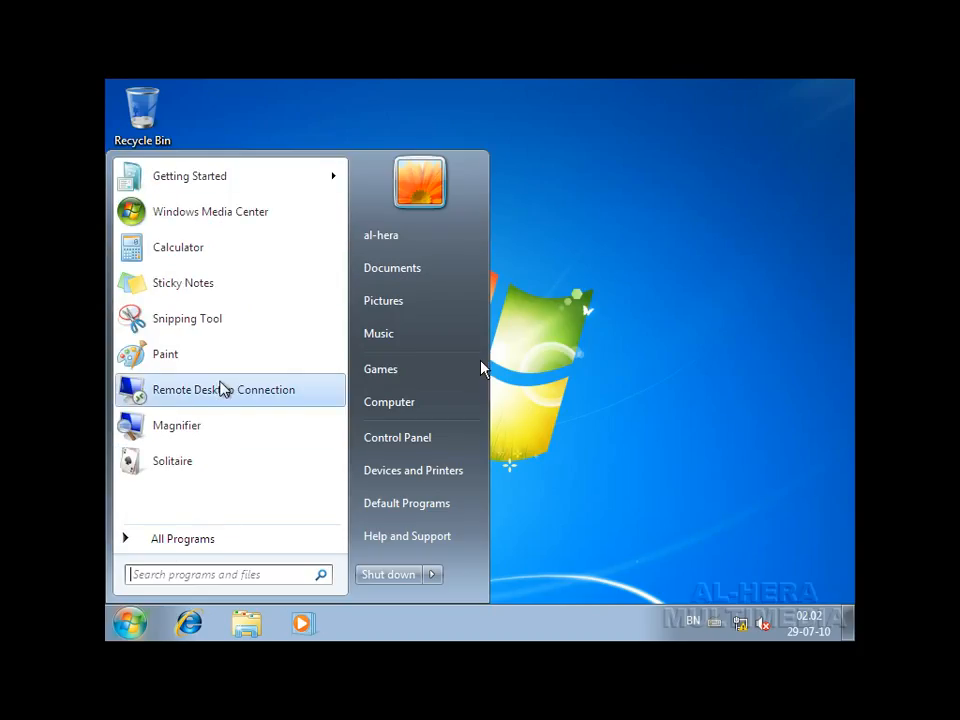
{"action": "left_click", "coordinate": [195, 545]}
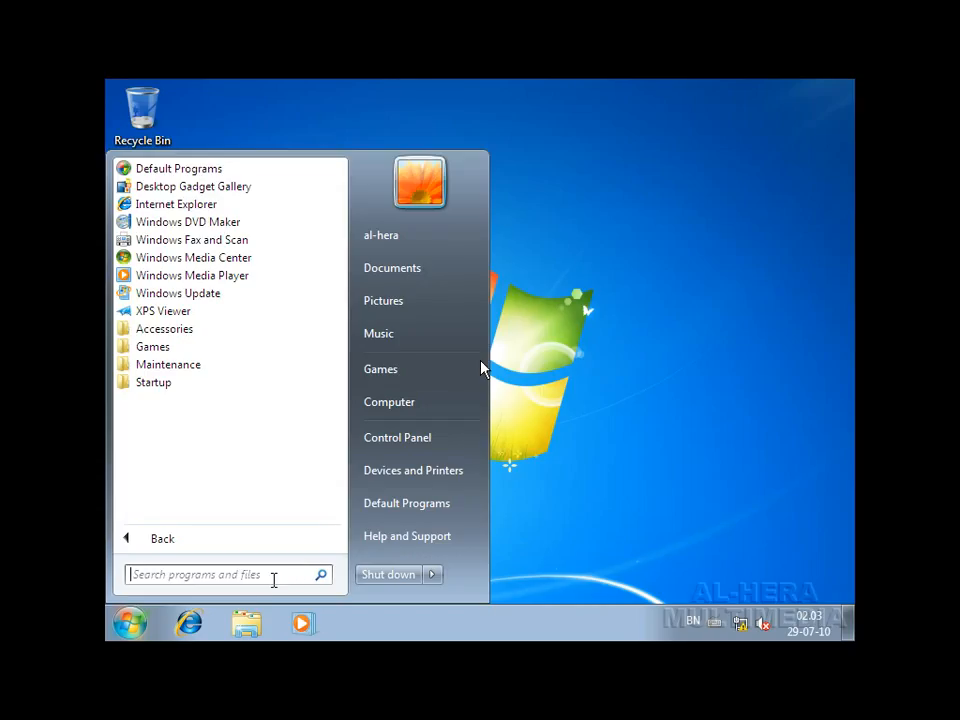
Step: Search the programs for "run", open the Run dialog and cancel it without running anything
{"action": "left_click", "coordinate": [236, 576]}
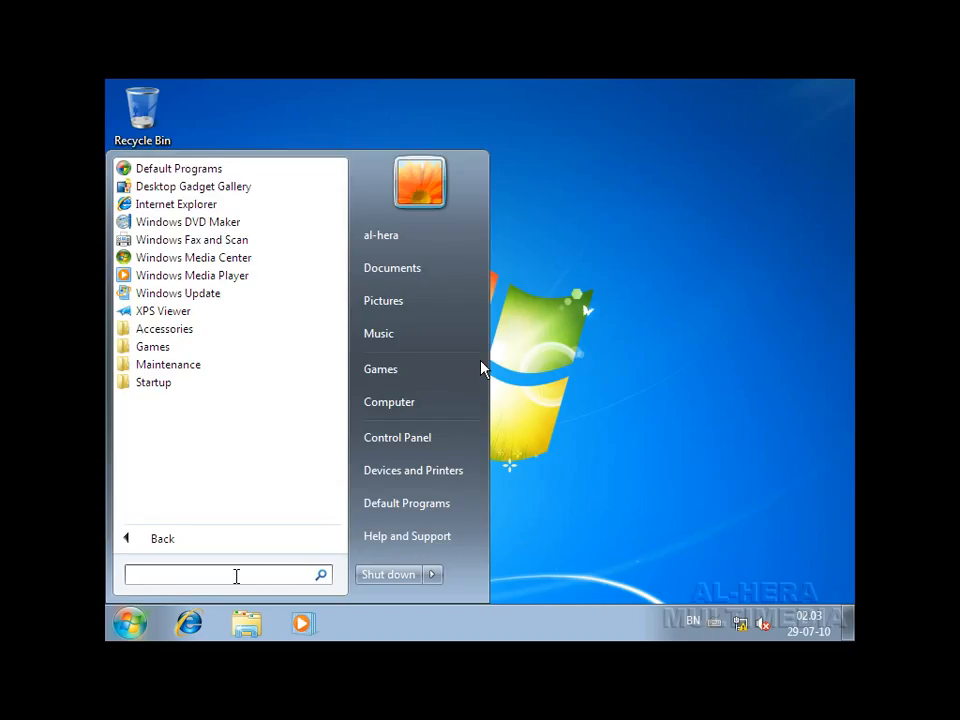
{"action": "type", "text": "run"}
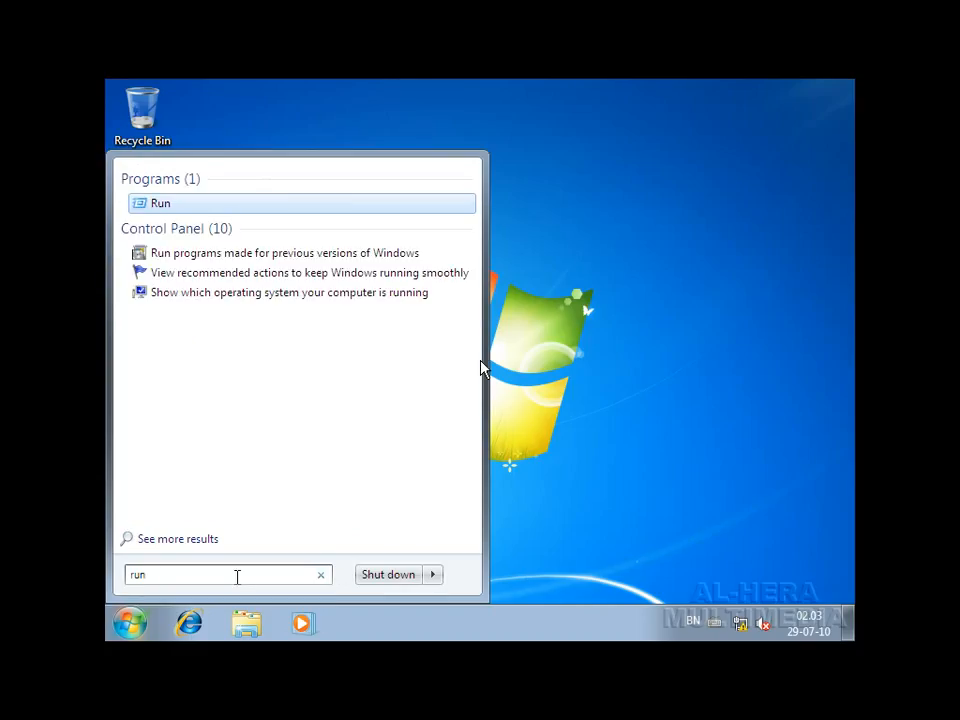
{"action": "key", "text": "Return"}
{"action": "left_click_drag", "start_coordinate": [318, 420], "coordinate": [465, 276]}
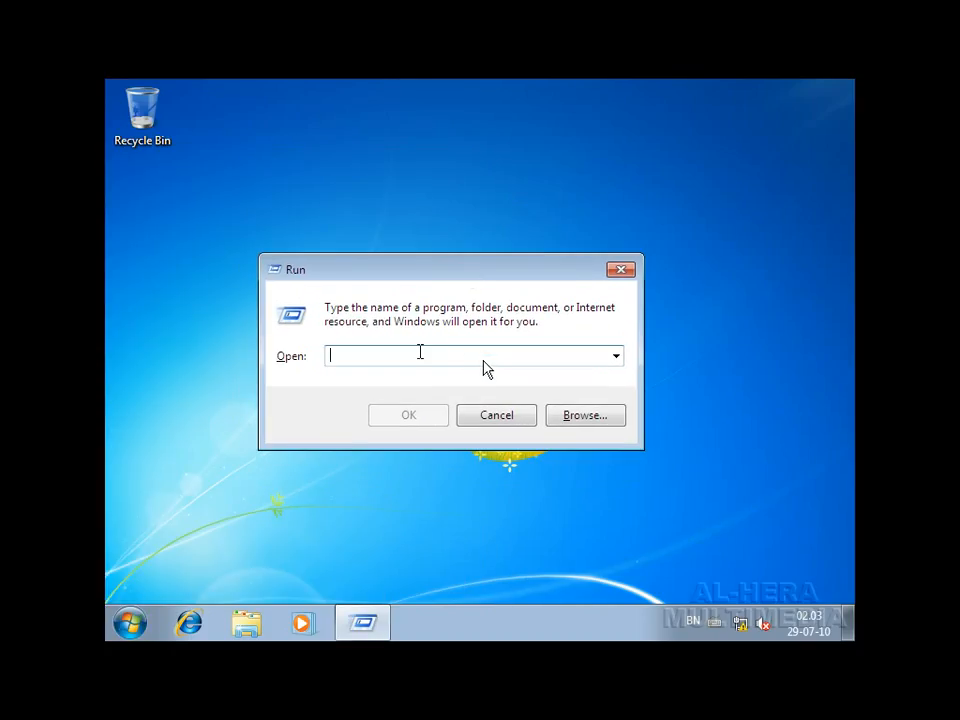
{"action": "left_click", "coordinate": [498, 416]}
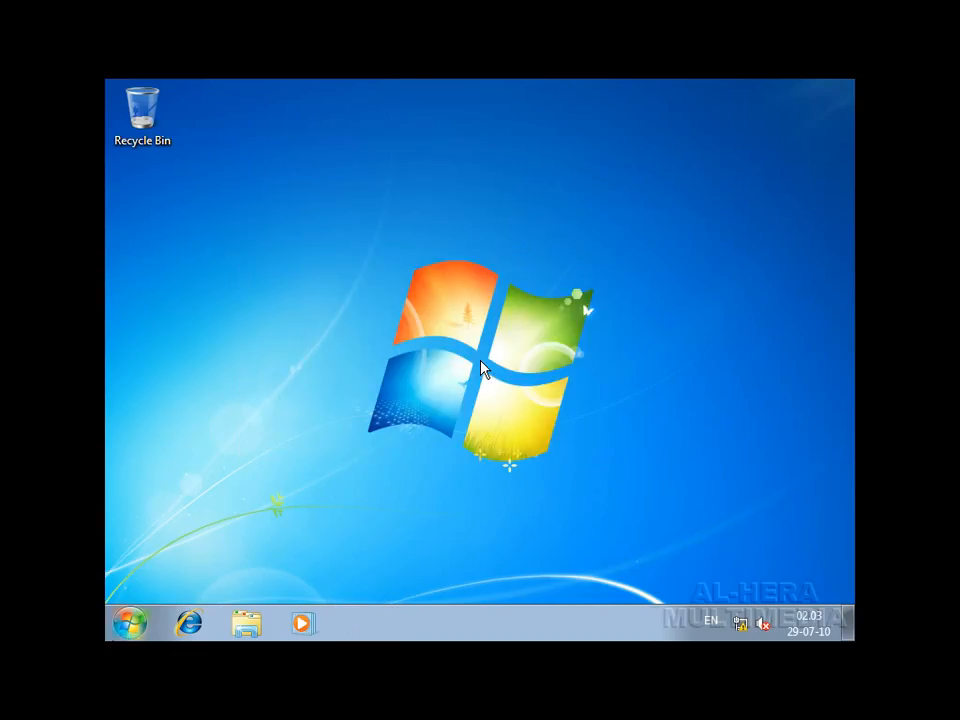
Step: Search for "windows media", open Windows Media Player and close its welcome window without choosing initial settings
{"action": "left_click", "coordinate": [129, 628]}
{"action": "key", "text": "alt+shift"}
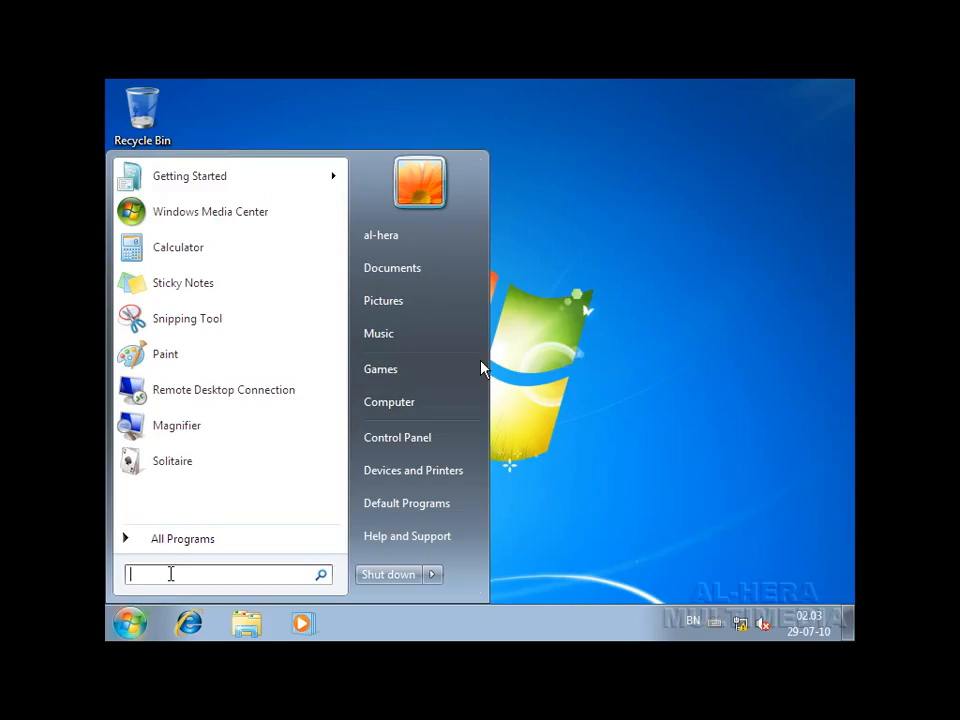
{"action": "type", "text": "windows"}
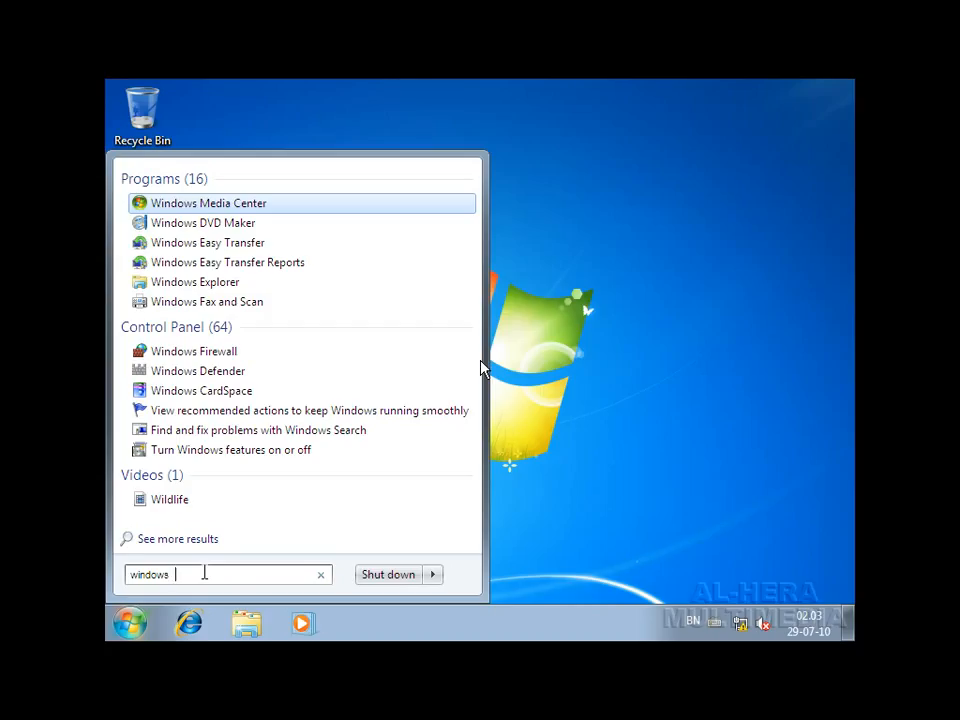
{"action": "type", "text": "dia"}
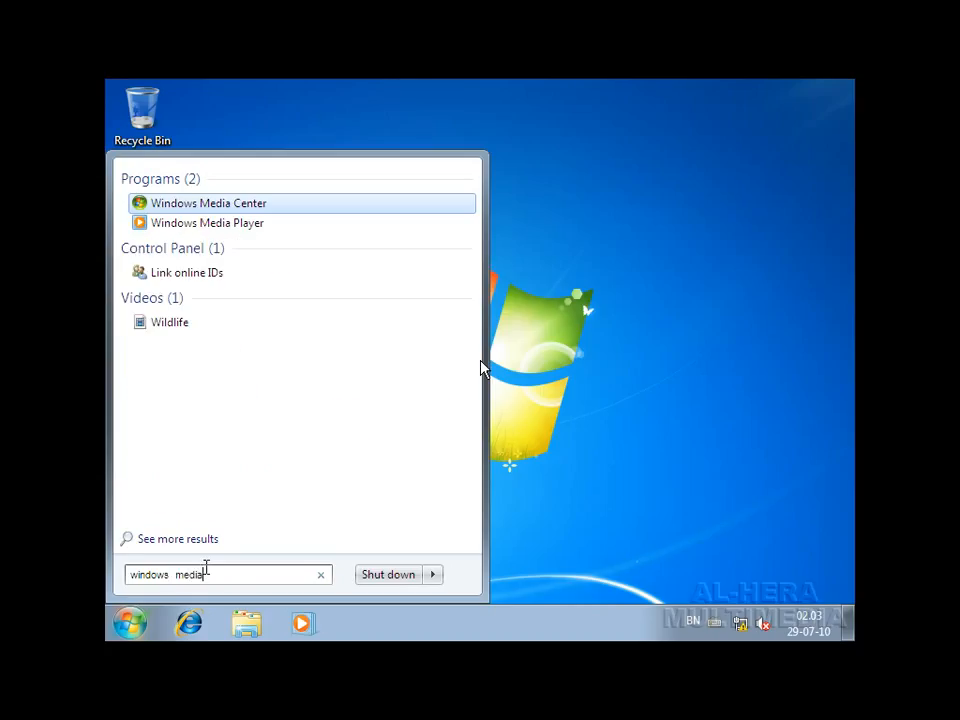
{"action": "left_click", "coordinate": [236, 226]}
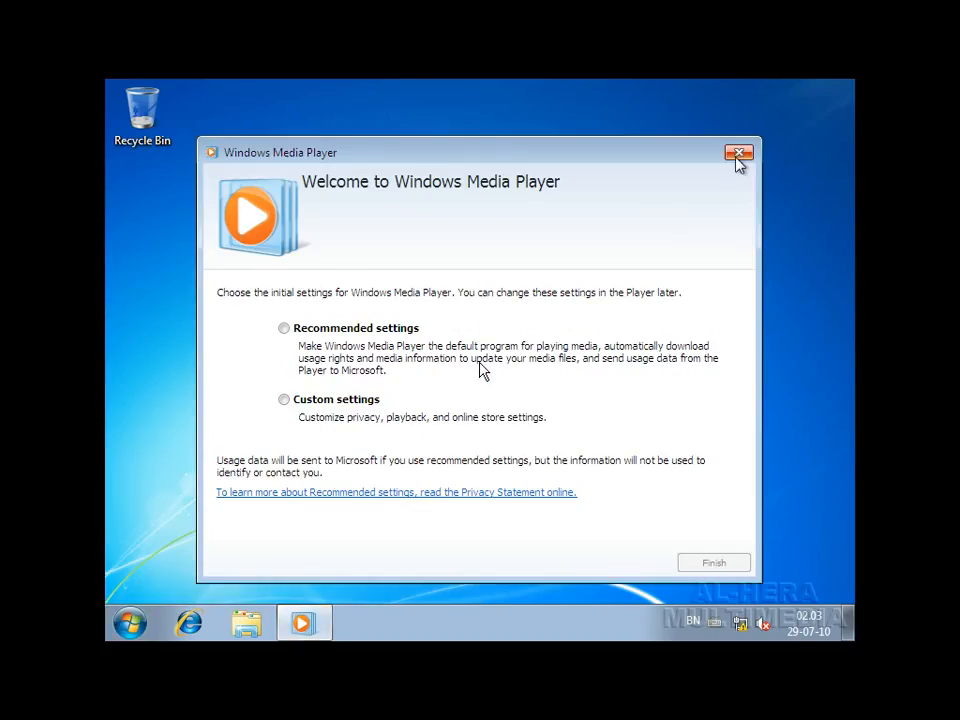
{"action": "left_click", "coordinate": [738, 152]}
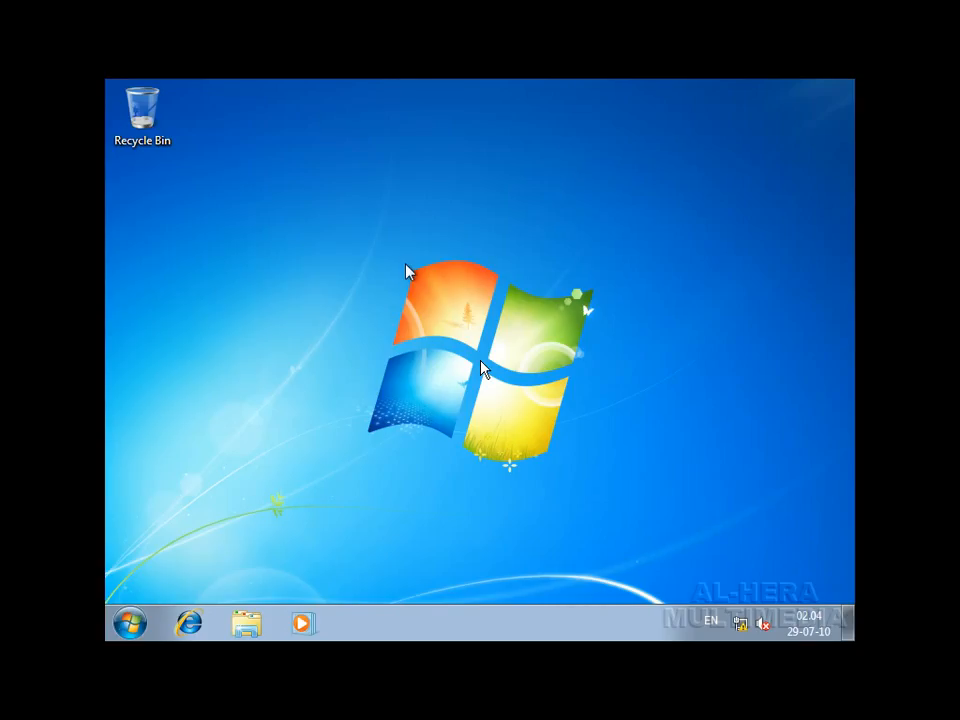
Step: Add the Computer and Network icons to the desktop through the desktop icon settings in Personalization
{"action": "right_click", "coordinate": [442, 217]}
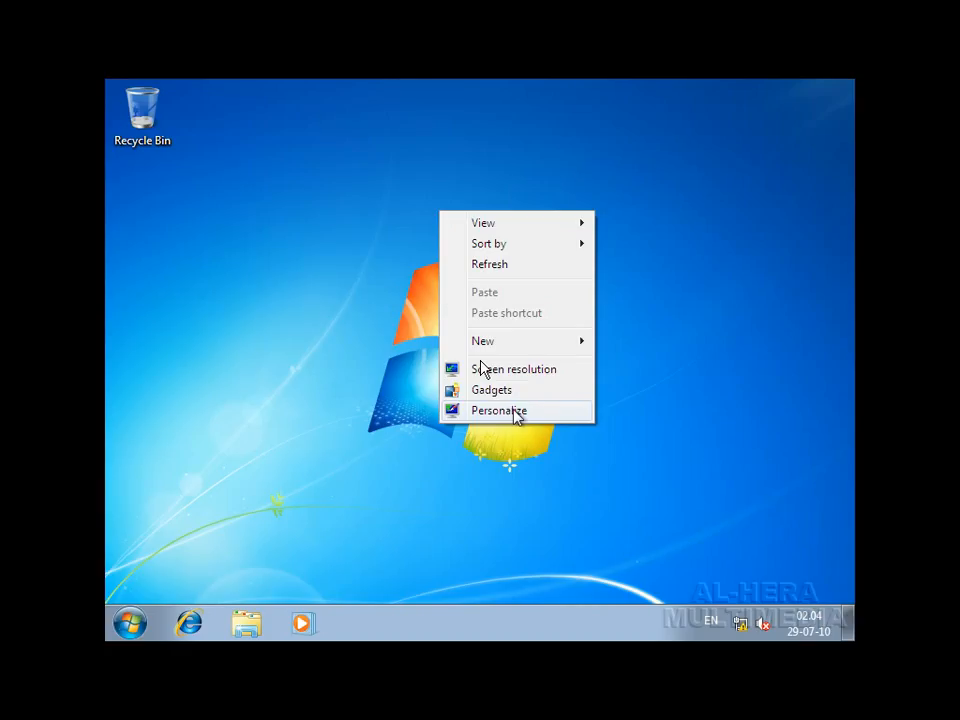
{"action": "left_click", "coordinate": [242, 266]}
{"action": "right_click", "coordinate": [398, 184]}
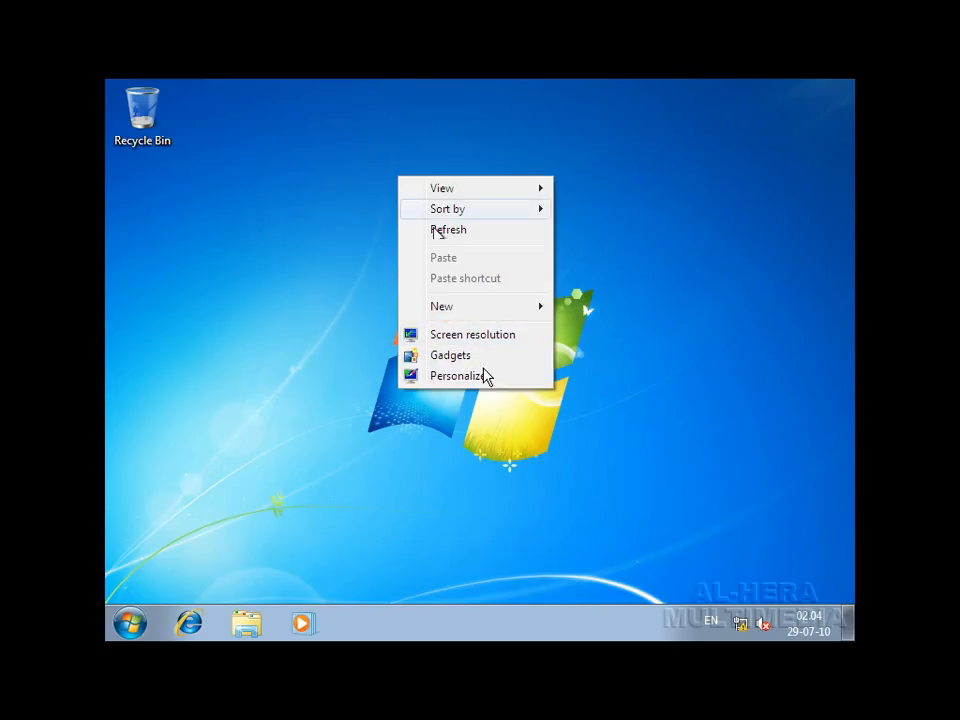
{"action": "left_click", "coordinate": [456, 376]}
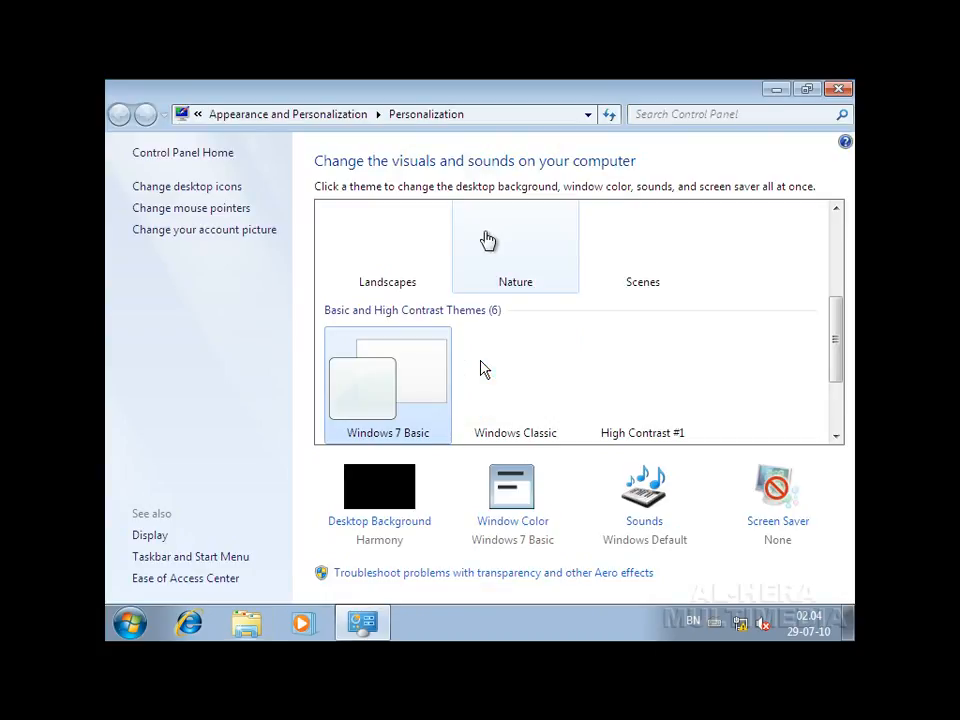
{"action": "left_click_drag", "start_coordinate": [838, 338], "coordinate": [838, 228]}
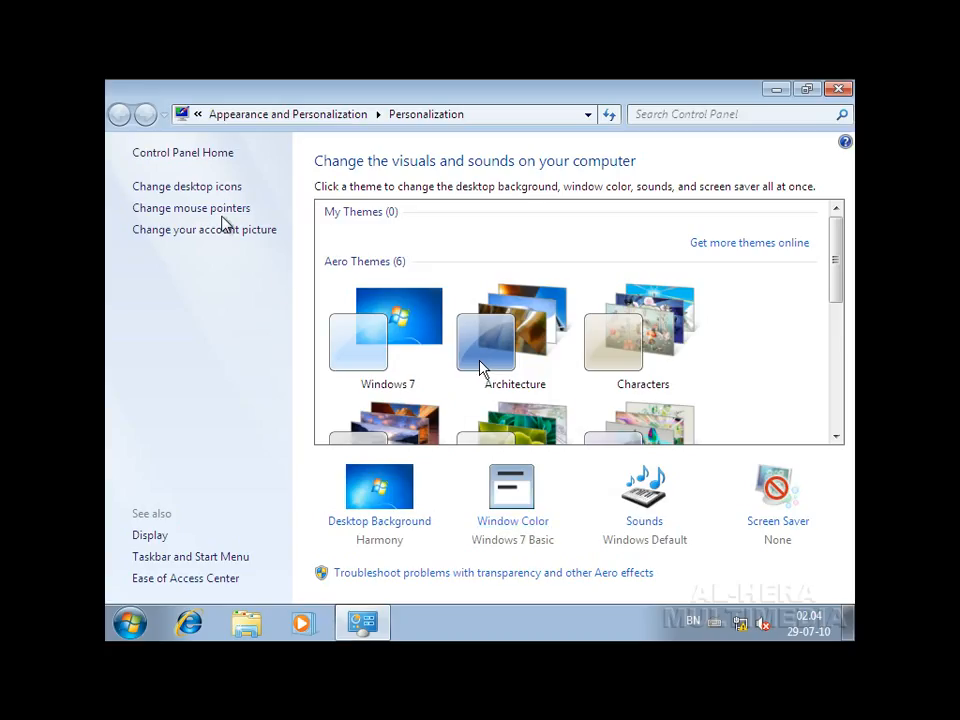
{"action": "left_click", "coordinate": [209, 188]}
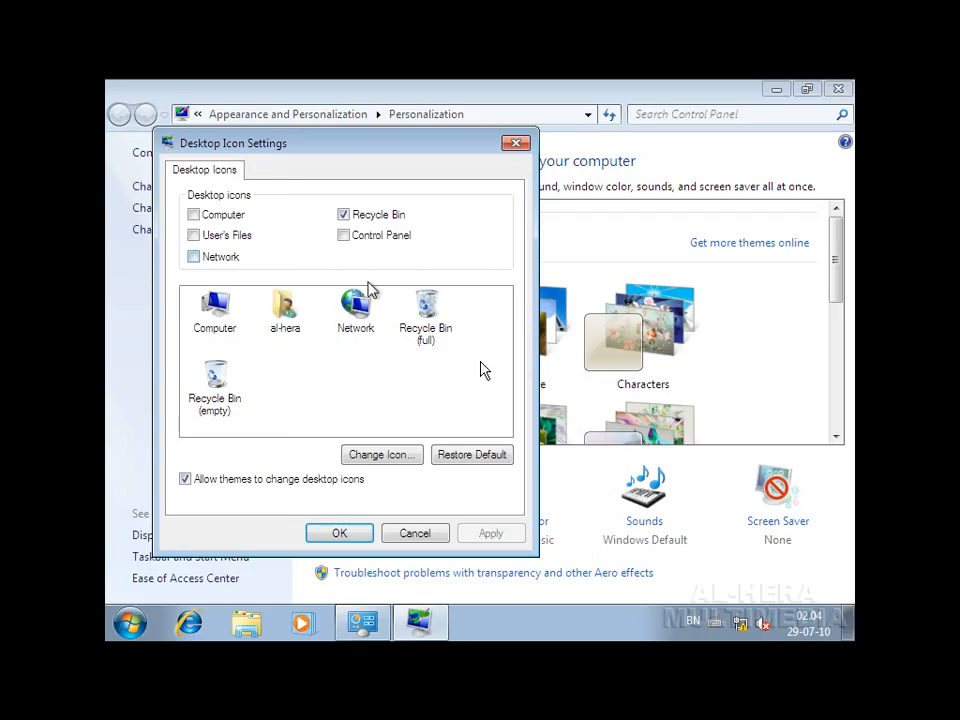
{"action": "left_click_drag", "start_coordinate": [340, 153], "coordinate": [456, 152]}
{"action": "left_click", "coordinate": [310, 214]}
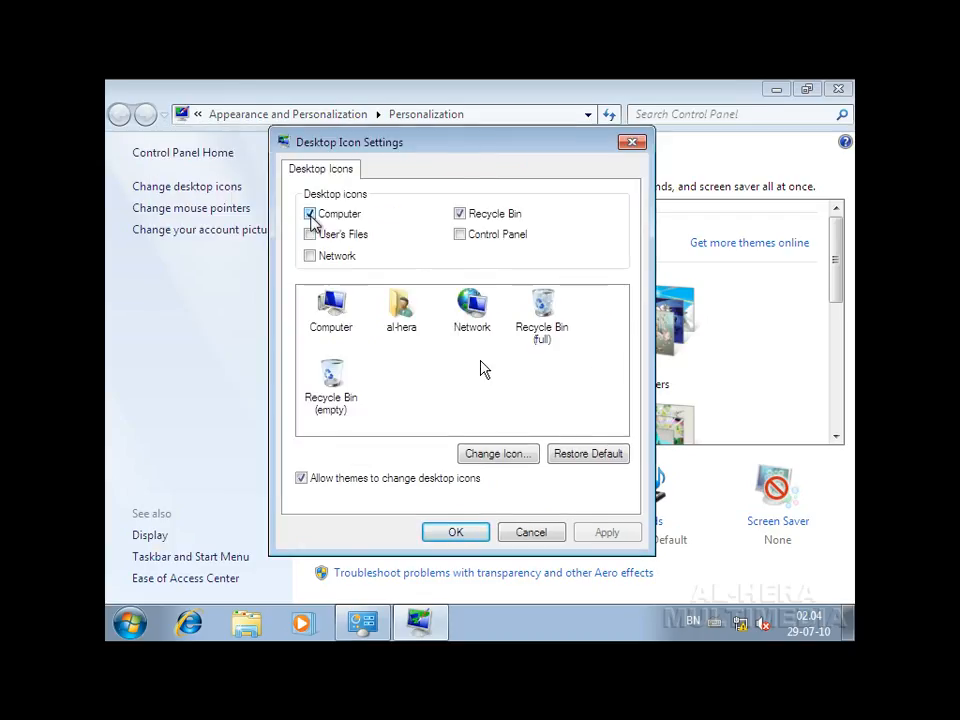
{"action": "left_click", "coordinate": [337, 257]}
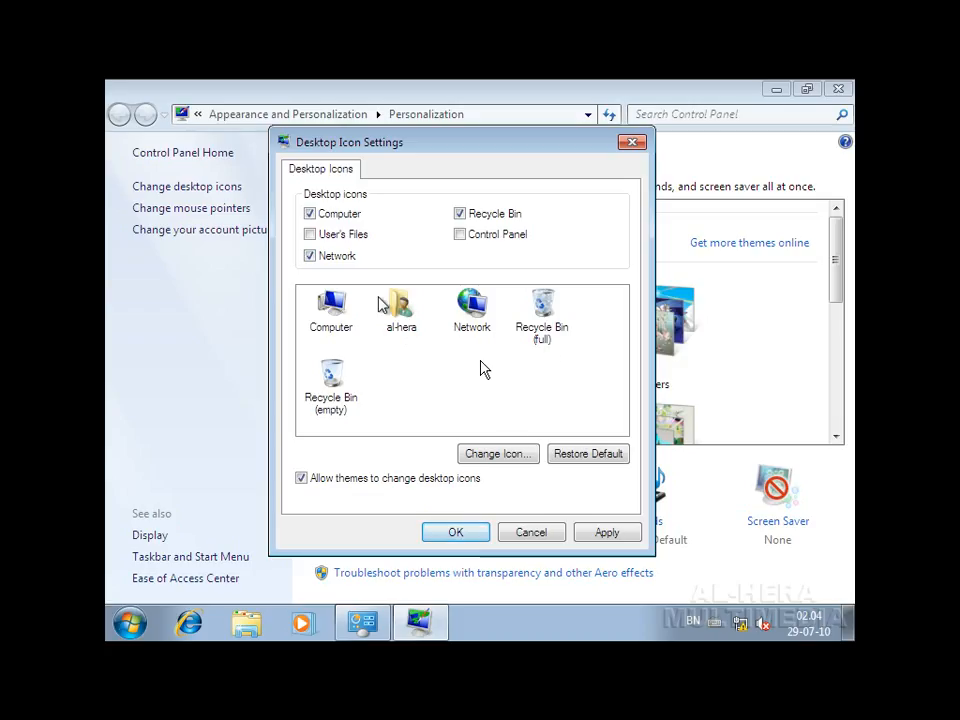
{"action": "left_click", "coordinate": [585, 536]}
{"action": "left_click", "coordinate": [478, 538]}
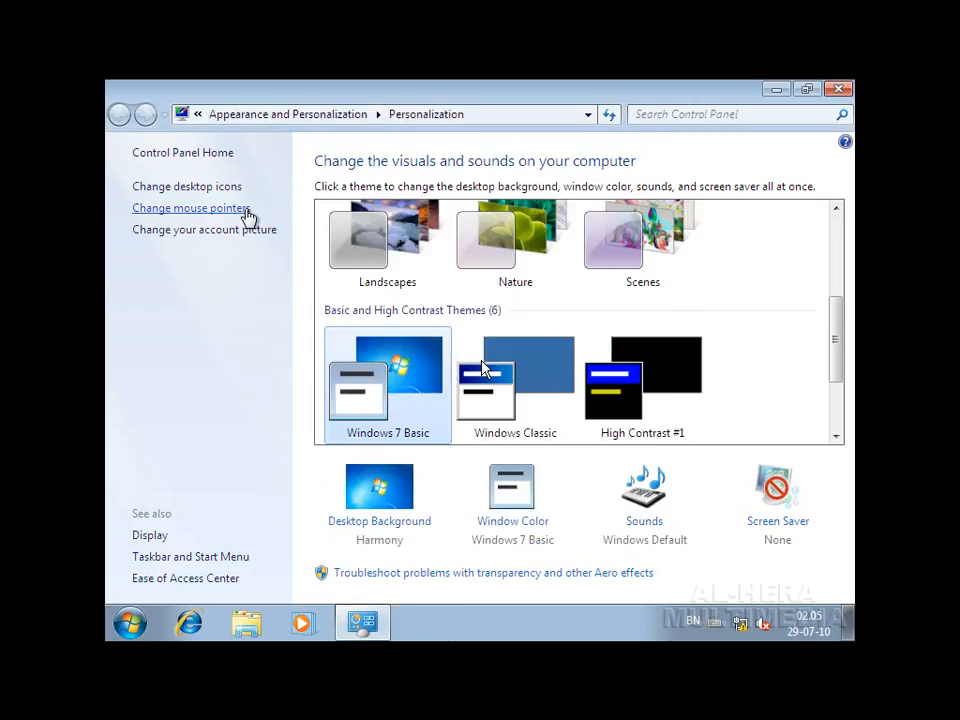
Step: Review the mouse pointer and display settings without changing them, and close the settings window
{"action": "left_click", "coordinate": [205, 209]}
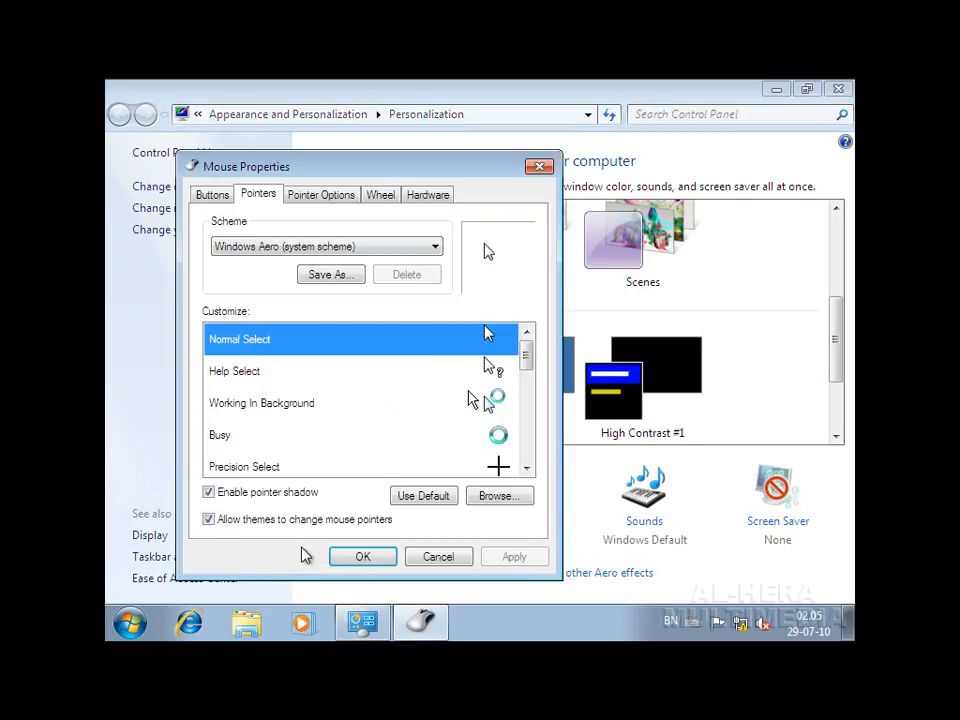
{"action": "left_click", "coordinate": [438, 557]}
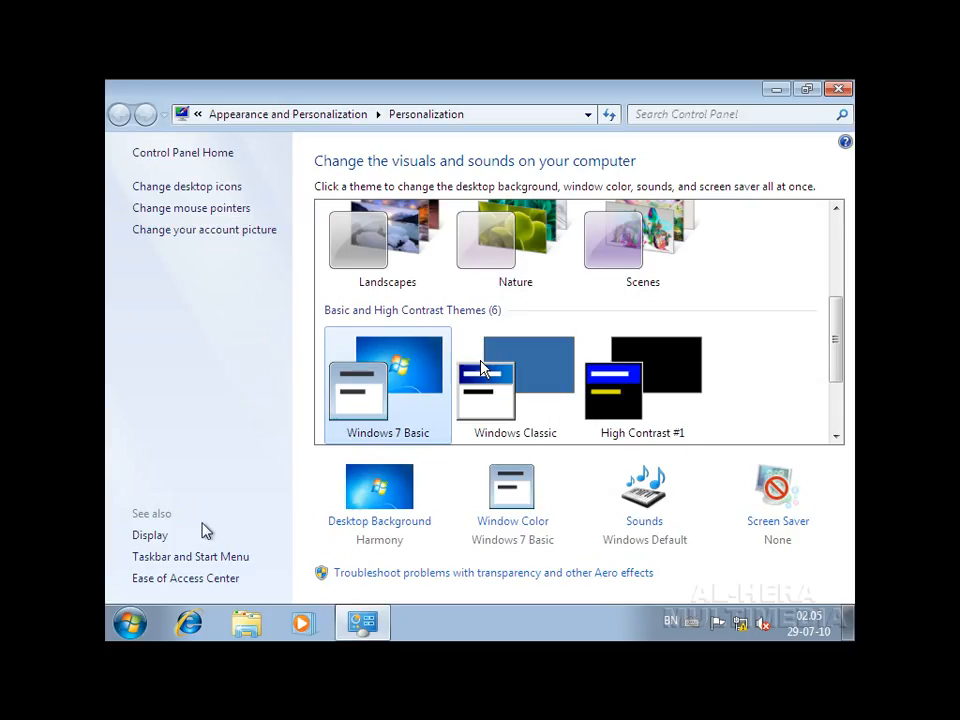
{"action": "left_click", "coordinate": [152, 538]}
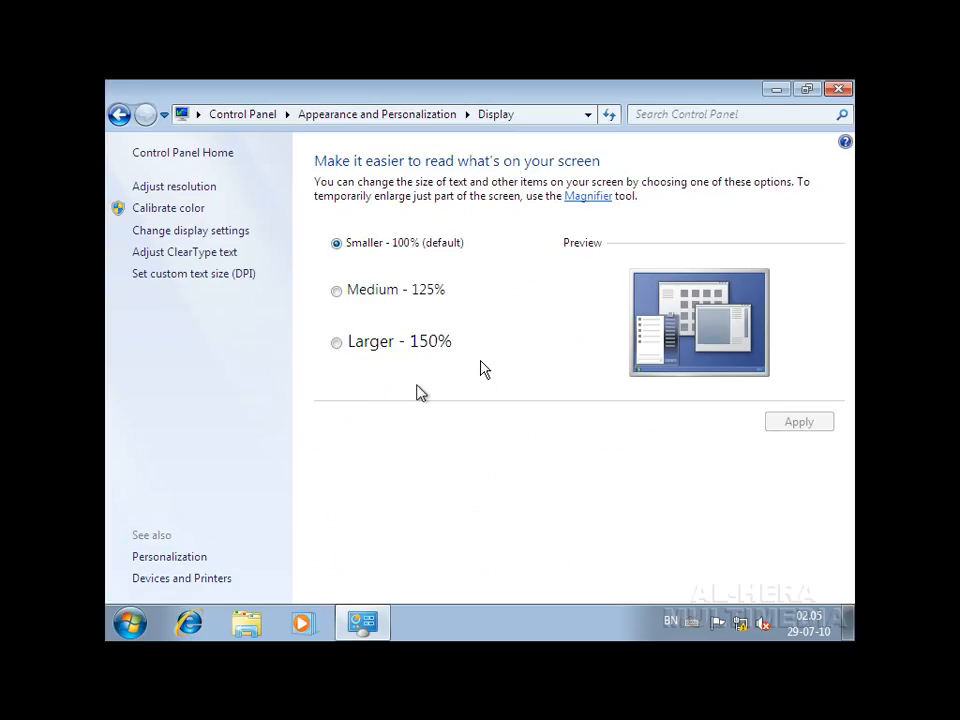
{"action": "left_click", "coordinate": [165, 188]}
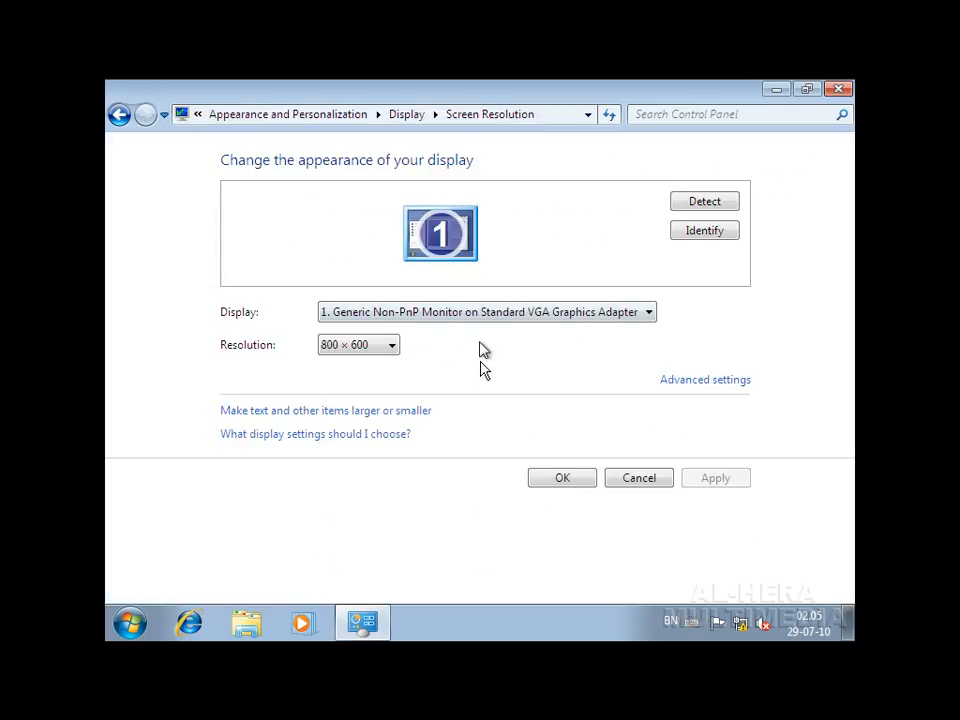
{"action": "left_click", "coordinate": [571, 480]}
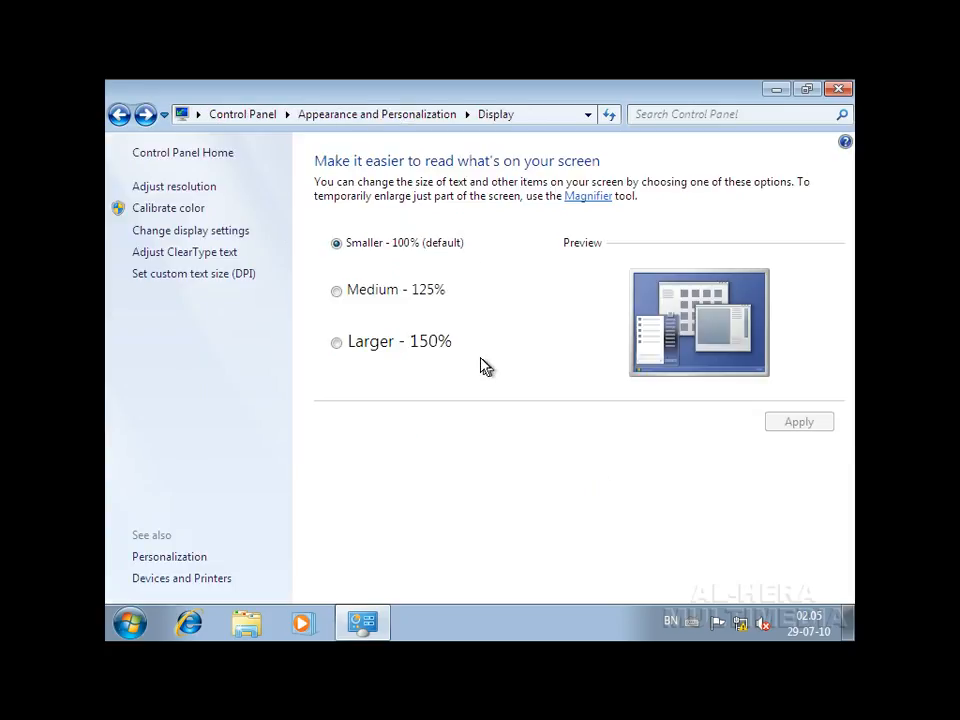
{"action": "left_click", "coordinate": [838, 89]}
Step: Open the Screen resolution settings from the desktop, review the available display resolutions and cancel without changing the resolution
{"action": "right_click", "coordinate": [318, 242]}
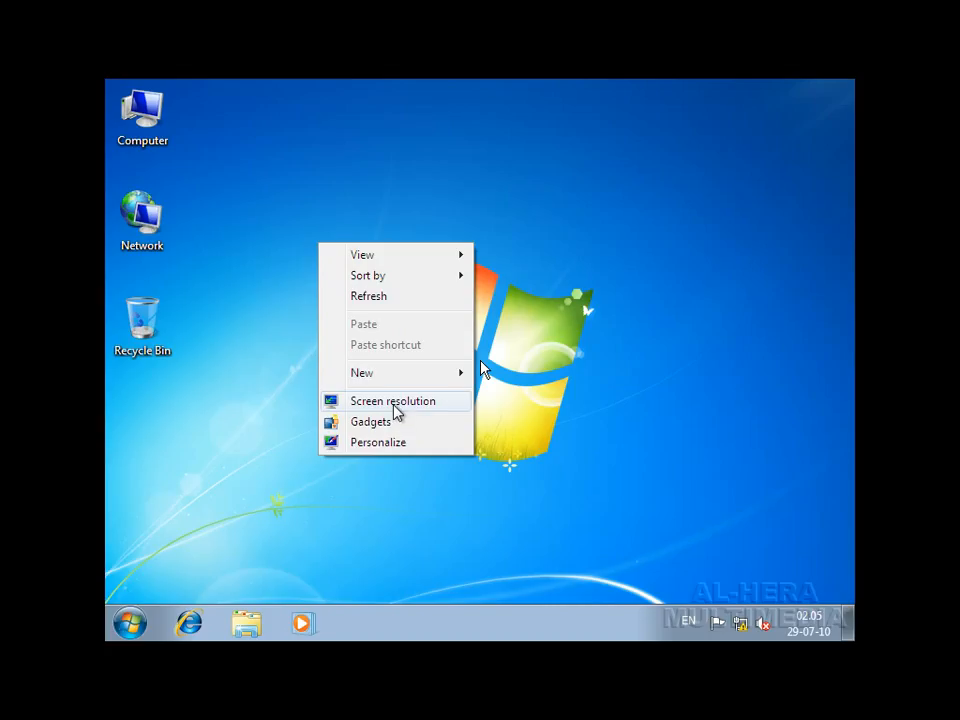
{"action": "left_click", "coordinate": [606, 241]}
{"action": "right_click", "coordinate": [387, 210]}
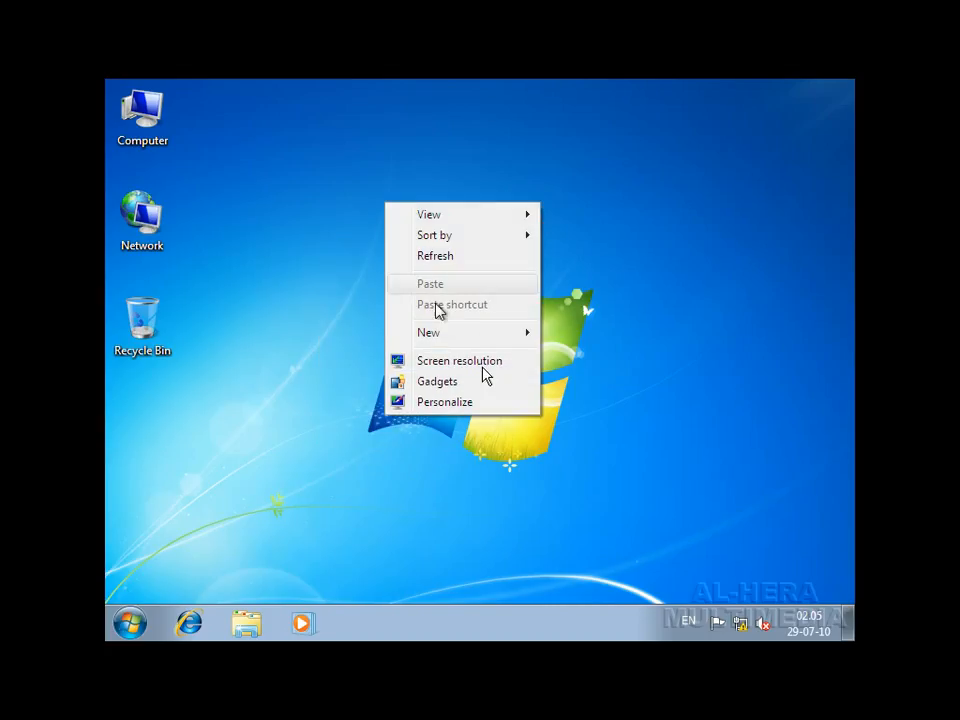
{"action": "left_click", "coordinate": [463, 367]}
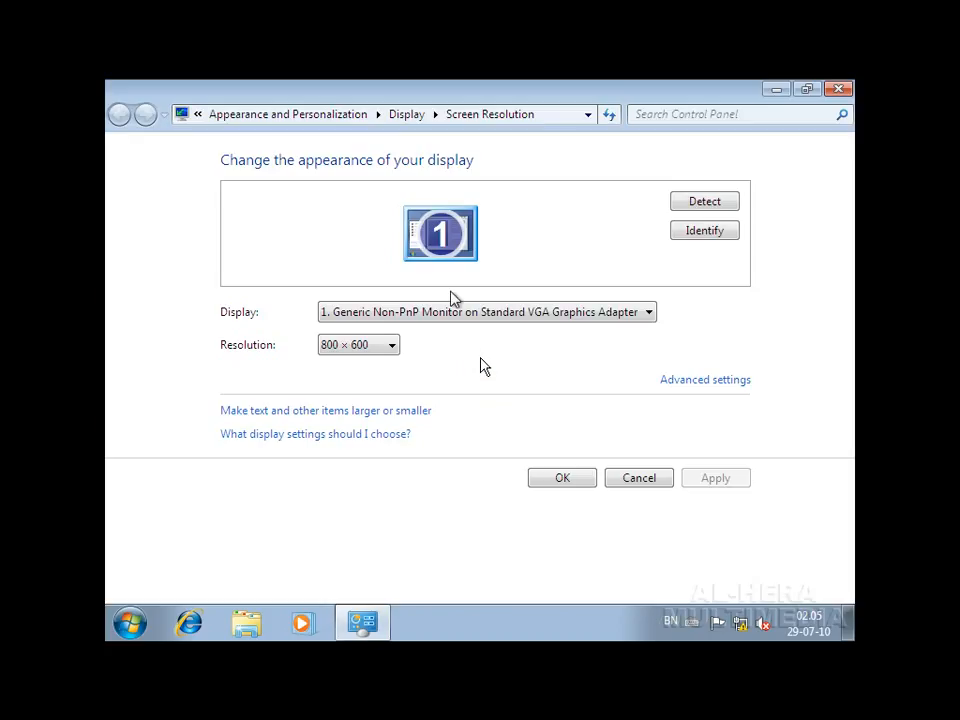
{"action": "left_click", "coordinate": [386, 345]}
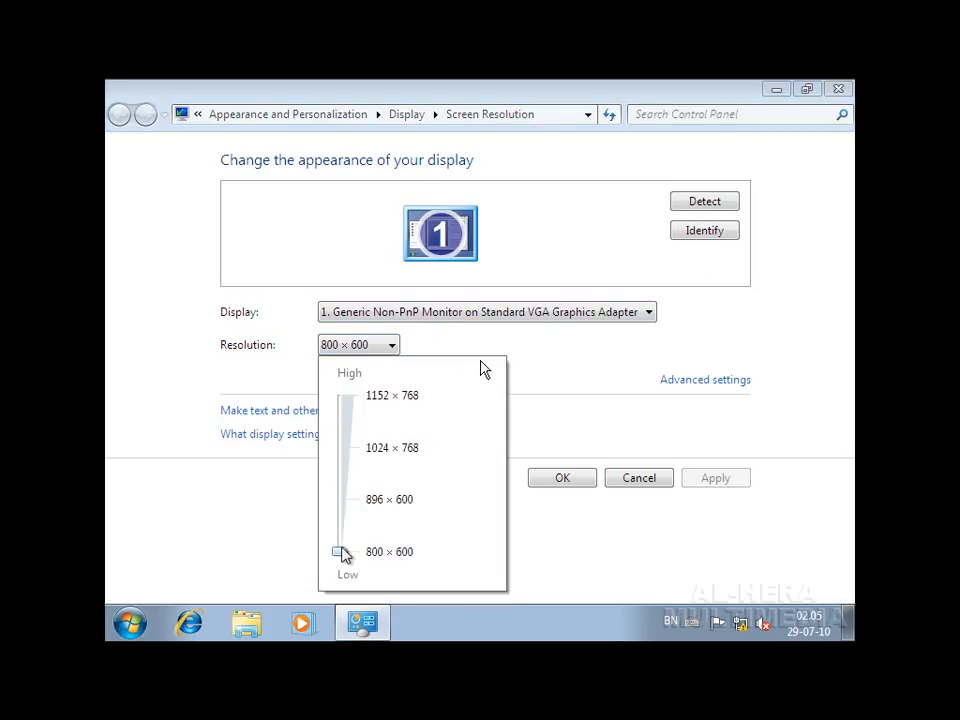
{"action": "mouse_move", "coordinate": [343, 555]}
{"action": "left_mouse_down"}
{"action": "mouse_move", "coordinate": [354, 411]}
{"action": "mouse_move", "coordinate": [345, 405]}
{"action": "mouse_move", "coordinate": [345, 505]}
{"action": "mouse_move", "coordinate": [343, 397]}
{"action": "mouse_move", "coordinate": [343, 555]}
{"action": "left_mouse_up"}
{"action": "left_click", "coordinate": [624, 514]}
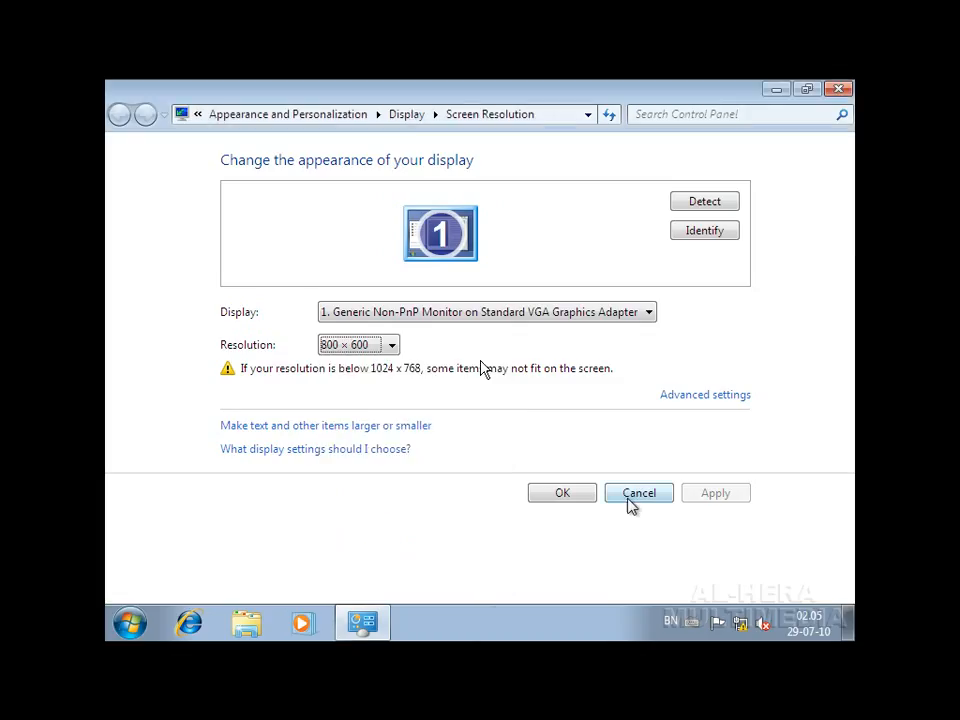
{"action": "left_click", "coordinate": [632, 496]}
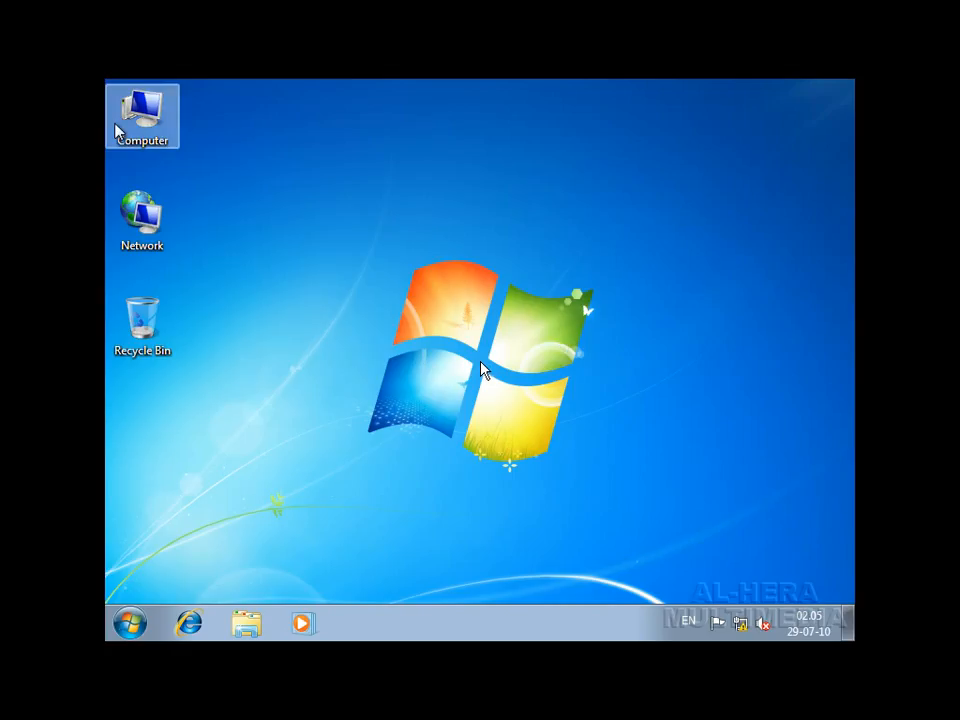
Step: Open Computer, view the folders on Local Disk (C:), return to the drive overview and close the window
{"action": "double_click", "coordinate": [141, 120]}
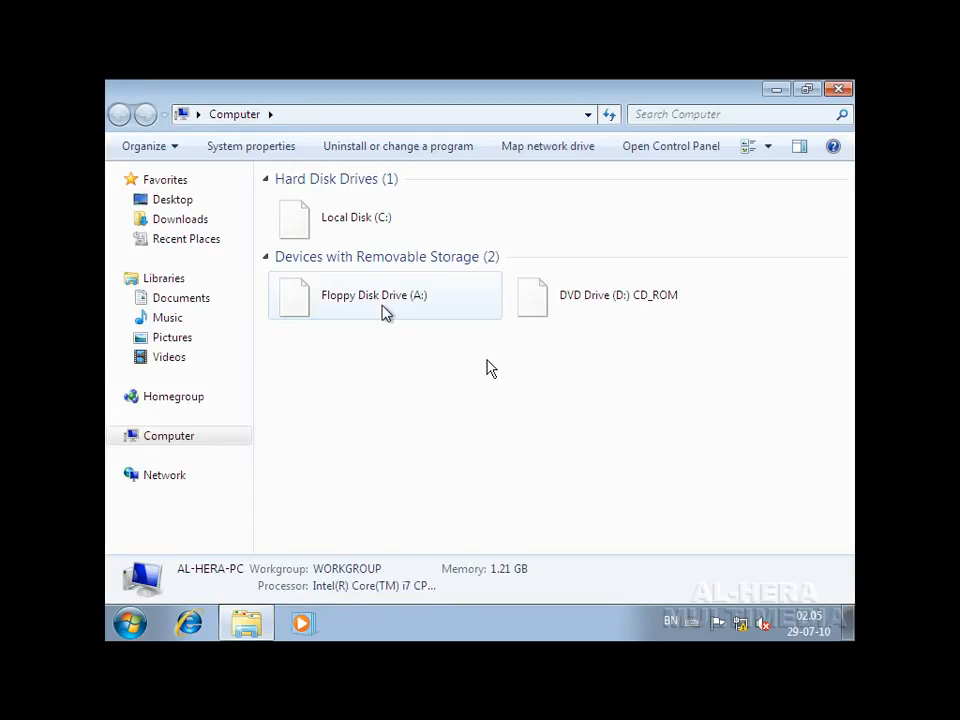
{"action": "left_click", "coordinate": [325, 229]}
{"action": "double_click", "coordinate": [385, 230]}
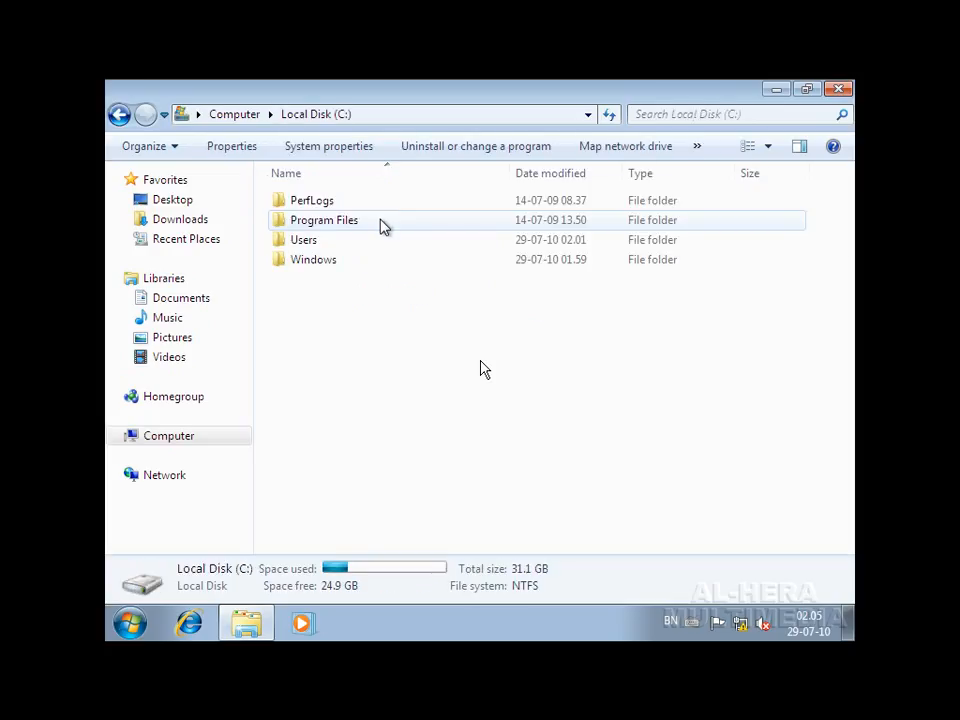
{"action": "left_click", "coordinate": [124, 114]}
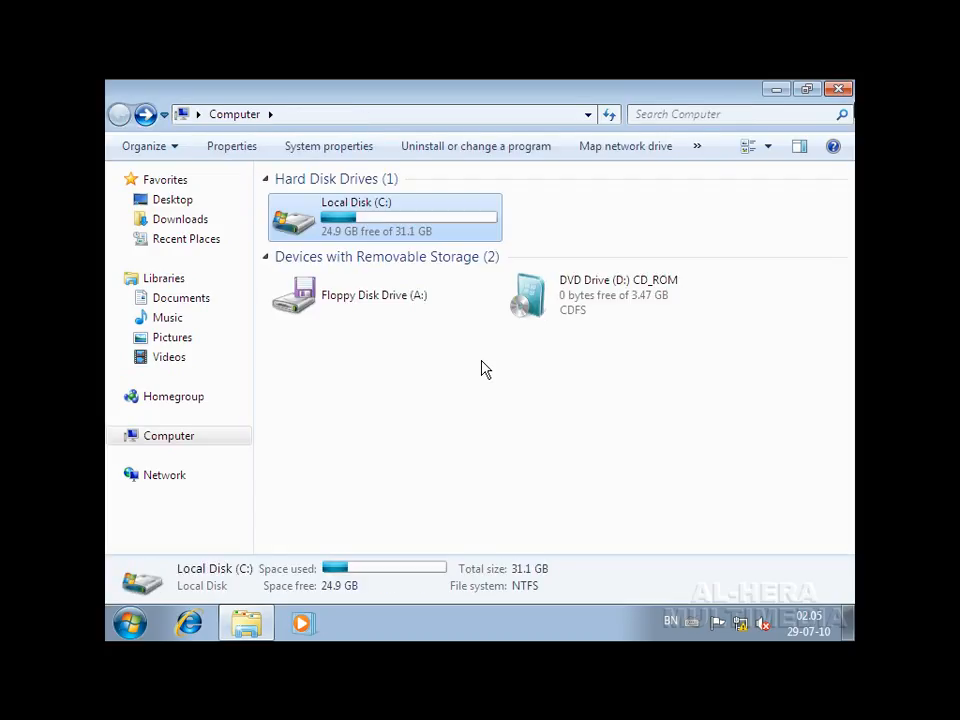
{"action": "left_click", "coordinate": [838, 89]}
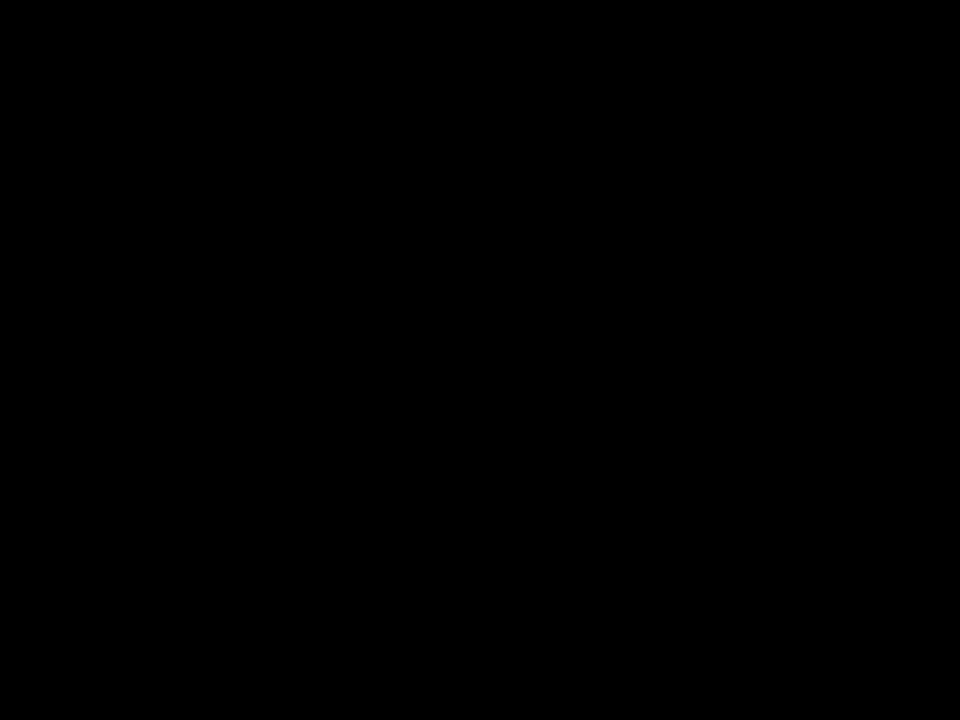